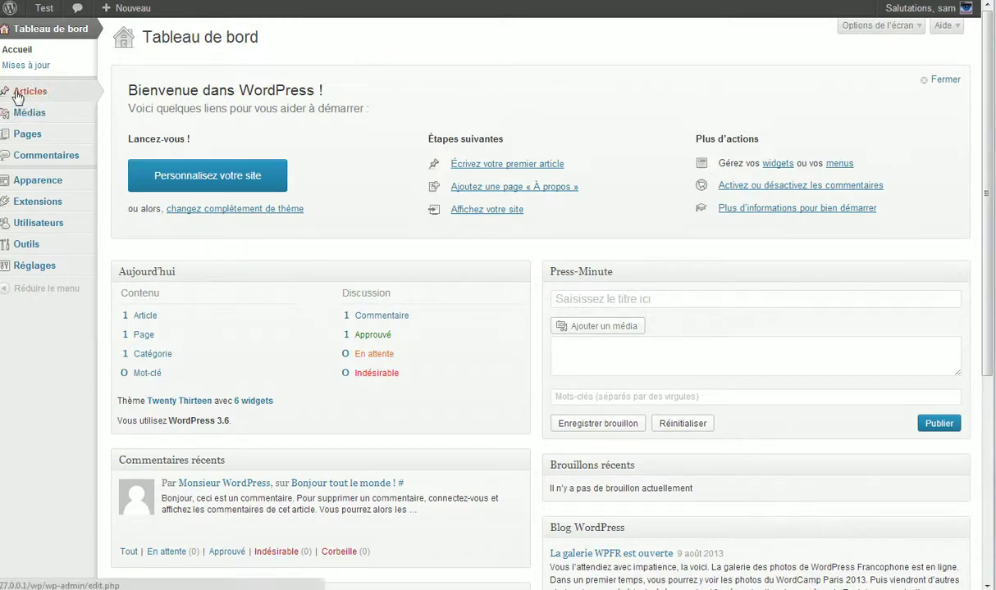
- Go through the Articles list to a blank 'Ajouter un nouvel article' editor
mouse_move(23, 93)
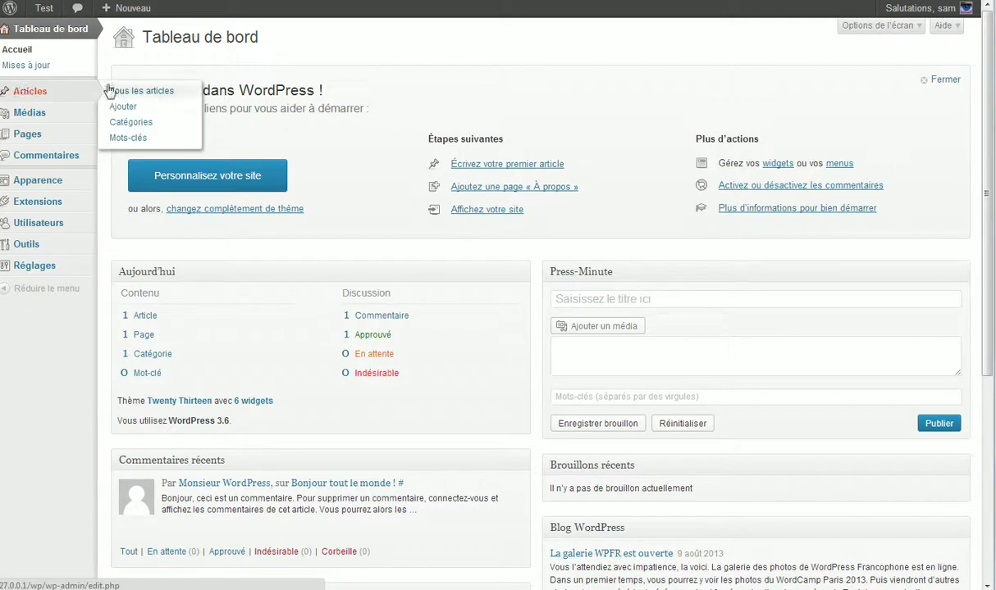
mouse_move(66, 96)
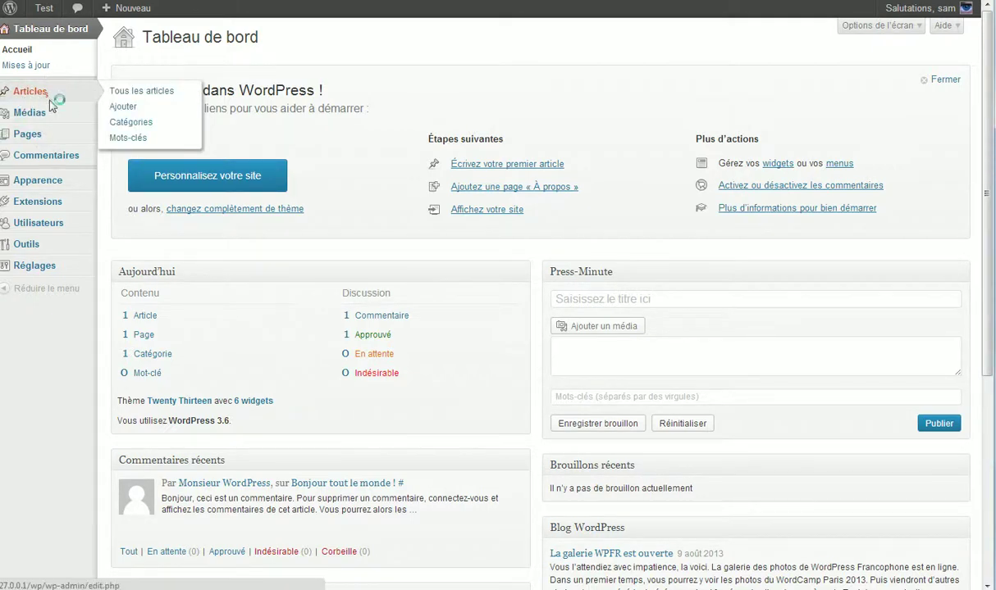
click(39, 92)
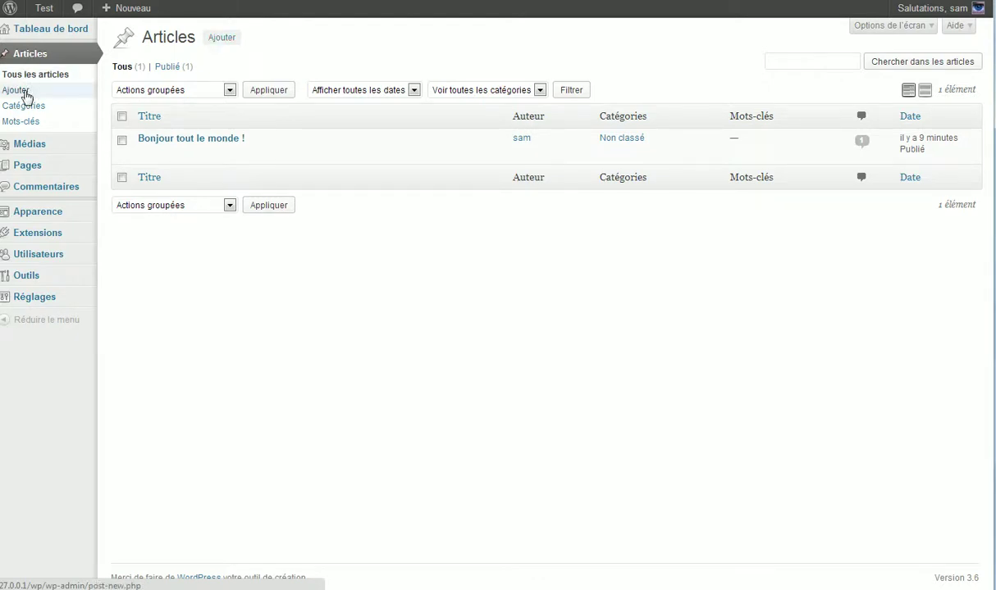
click(17, 90)
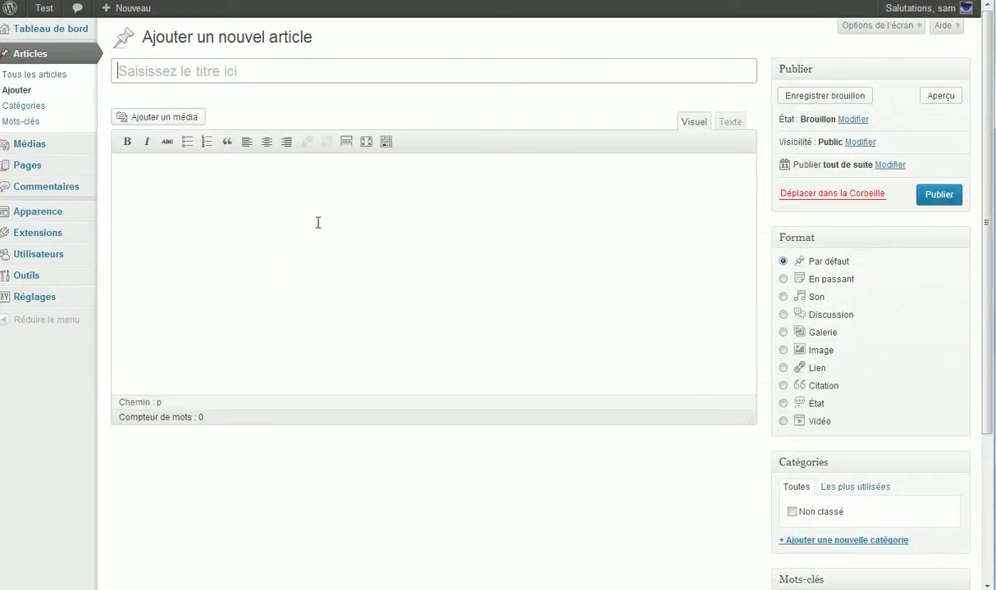
scroll(328, 217, down, 3)
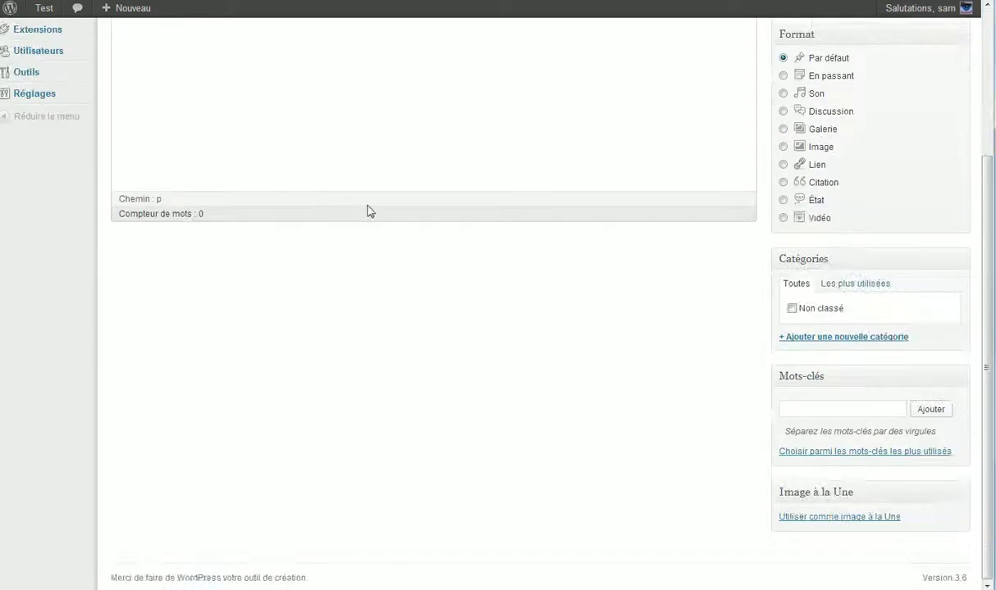
scroll(246, 212, up, 3)
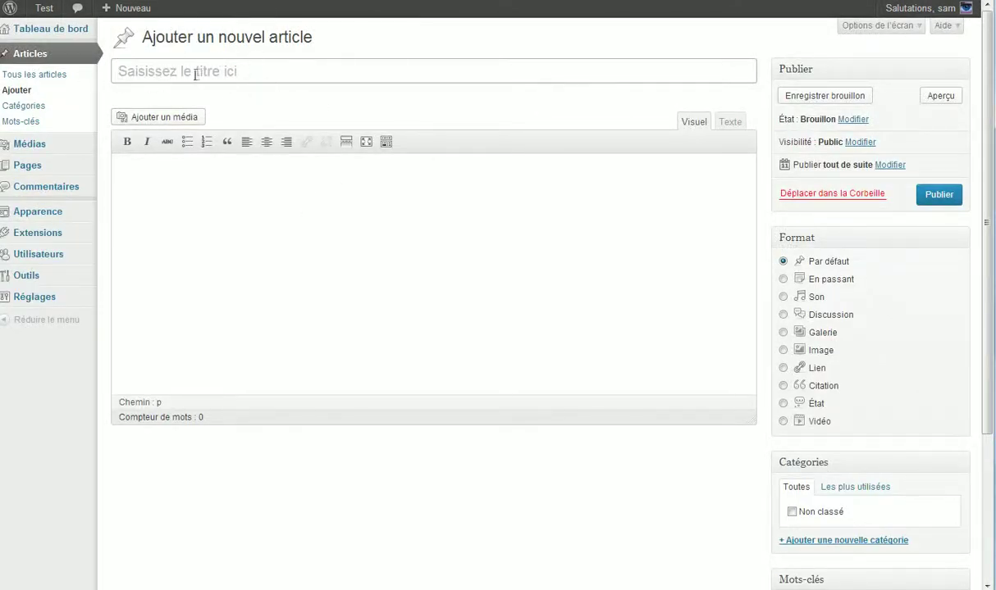
drag(131, 71, 312, 69)
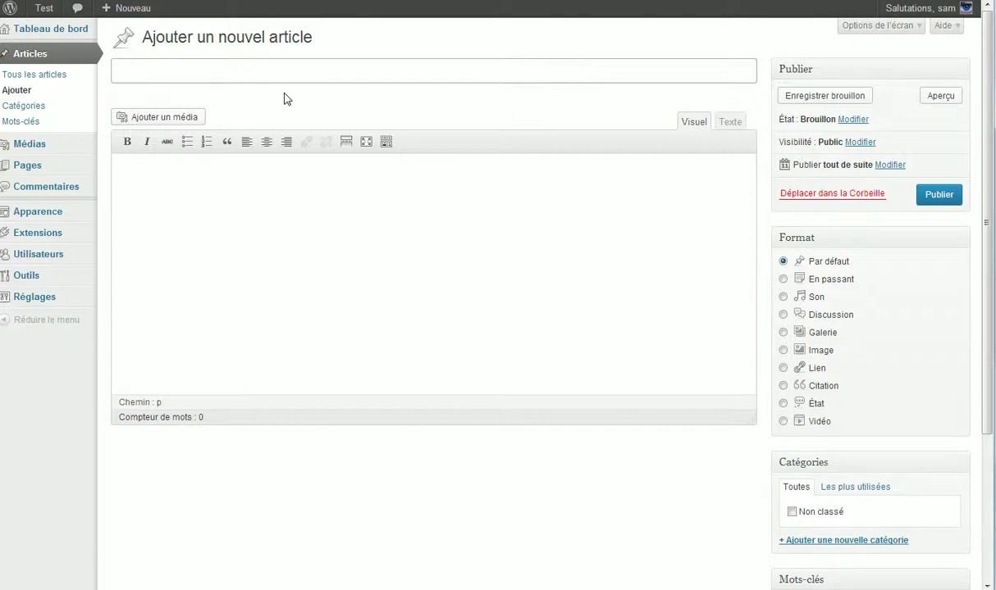
click(305, 202)
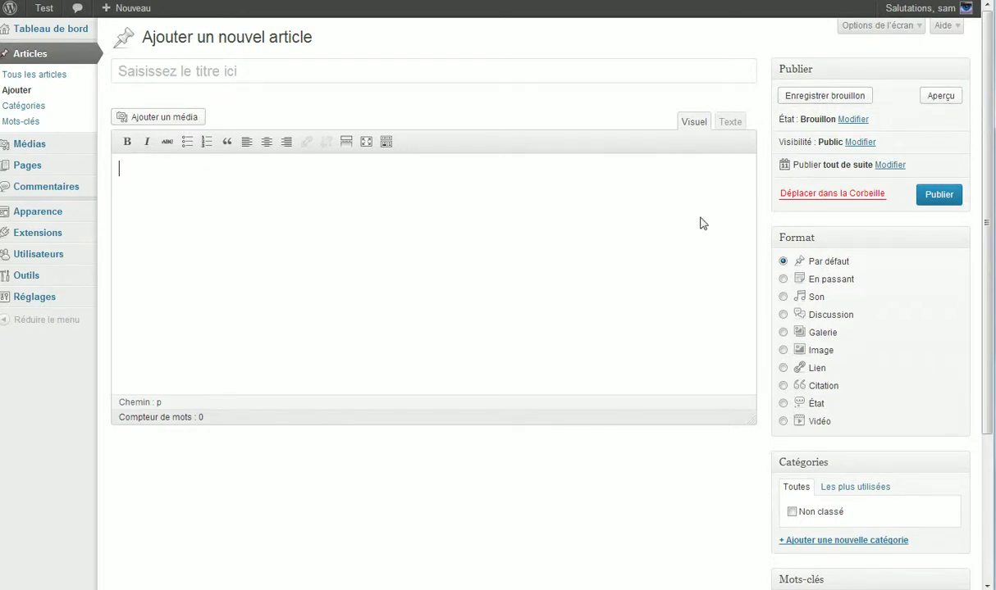
- Save an empty draft, then give the post the title 'test'
click(838, 98)
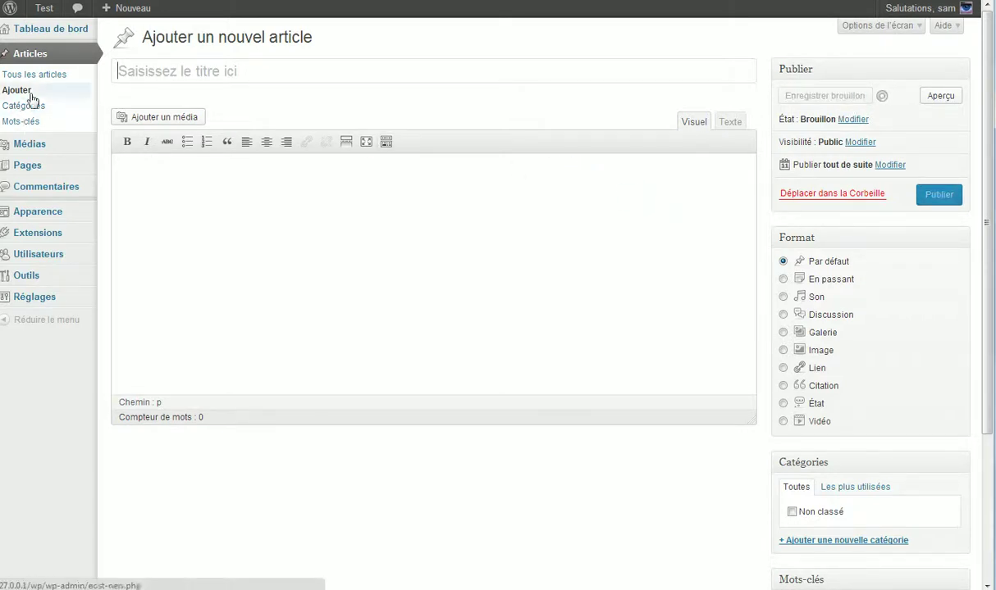
click(234, 71)
text(test)
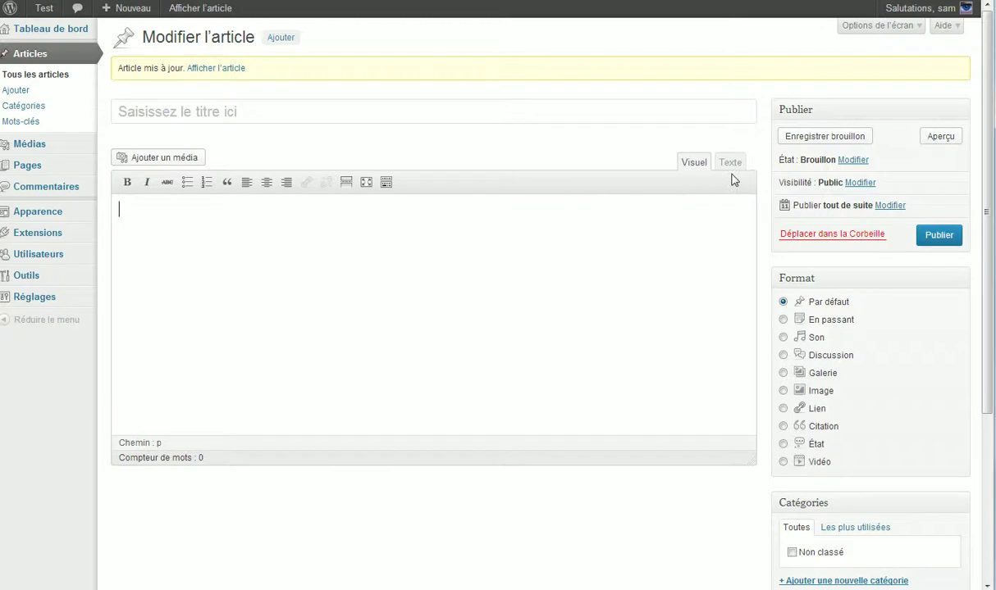
click(582, 119)
text(teste)
key(Tab)
text(t)
click(385, 108)
key(BackSpace)
- Finish the body text 'test', save the draft and return to the posts list
click(333, 247)
text(est)
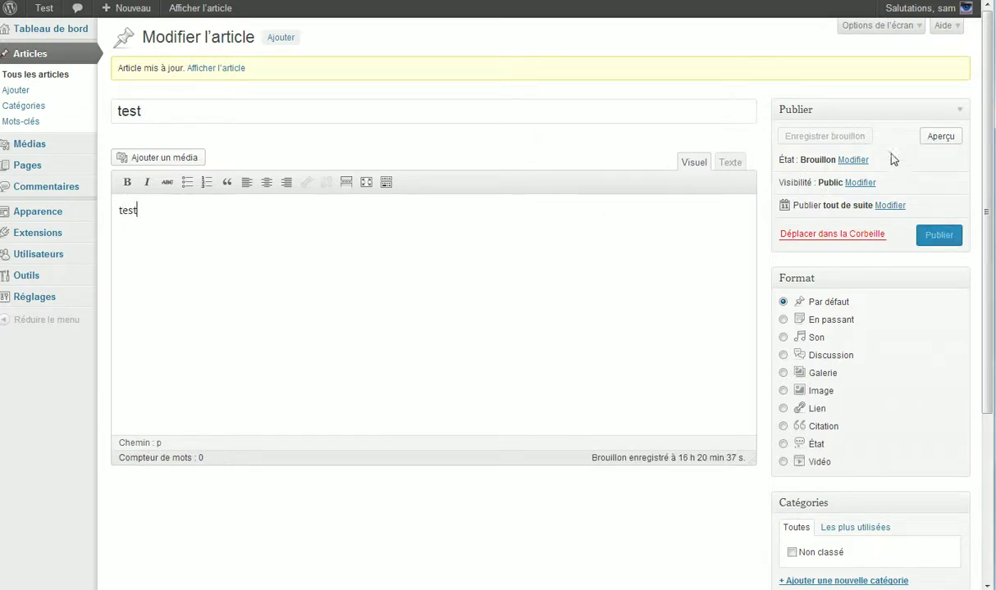
click(838, 141)
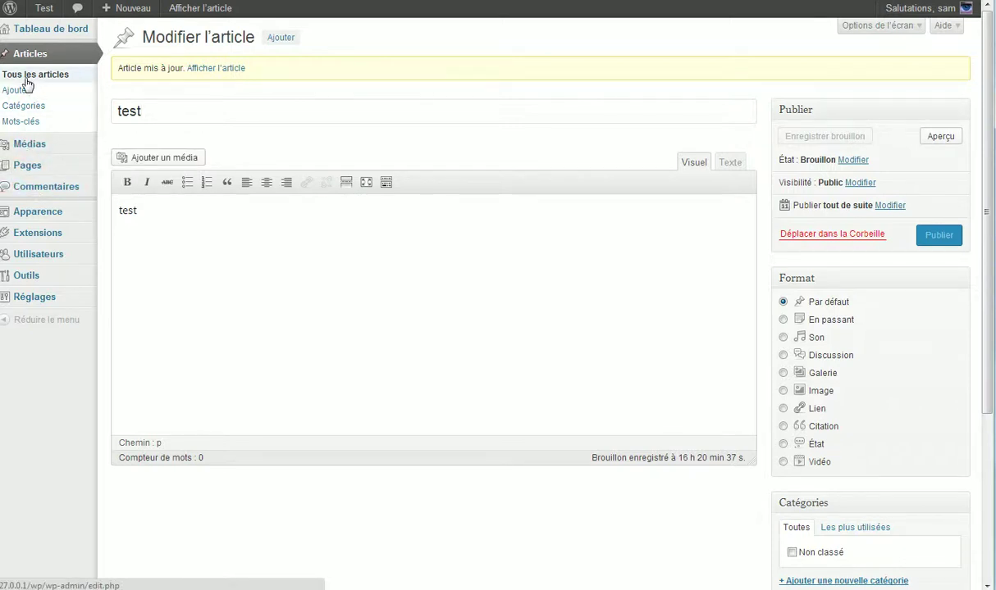
click(28, 77)
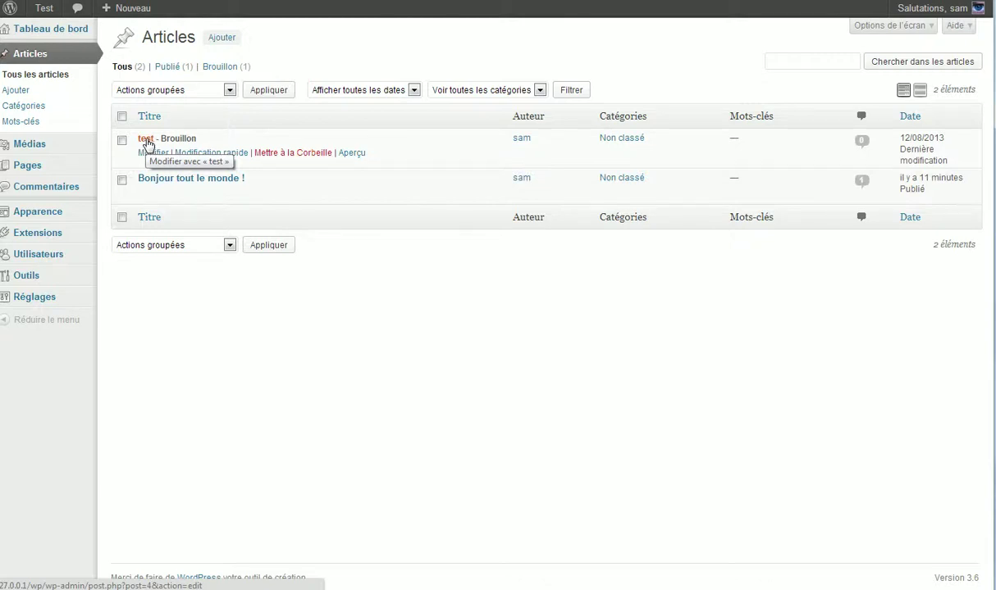
- Open the 'test' draft, preview it on the site, then return to its editor
drag(157, 137, 233, 137)
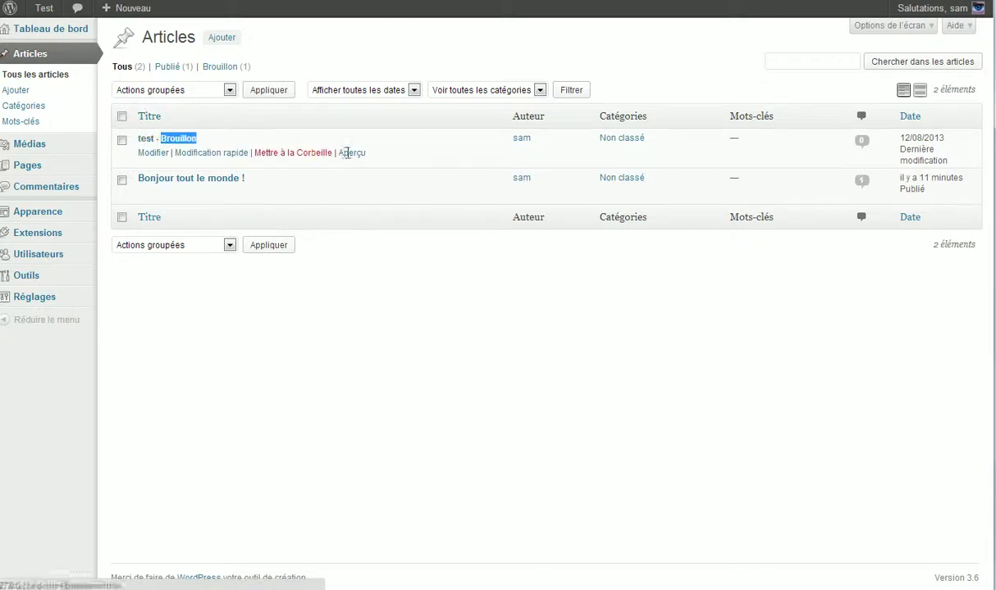
click(152, 136)
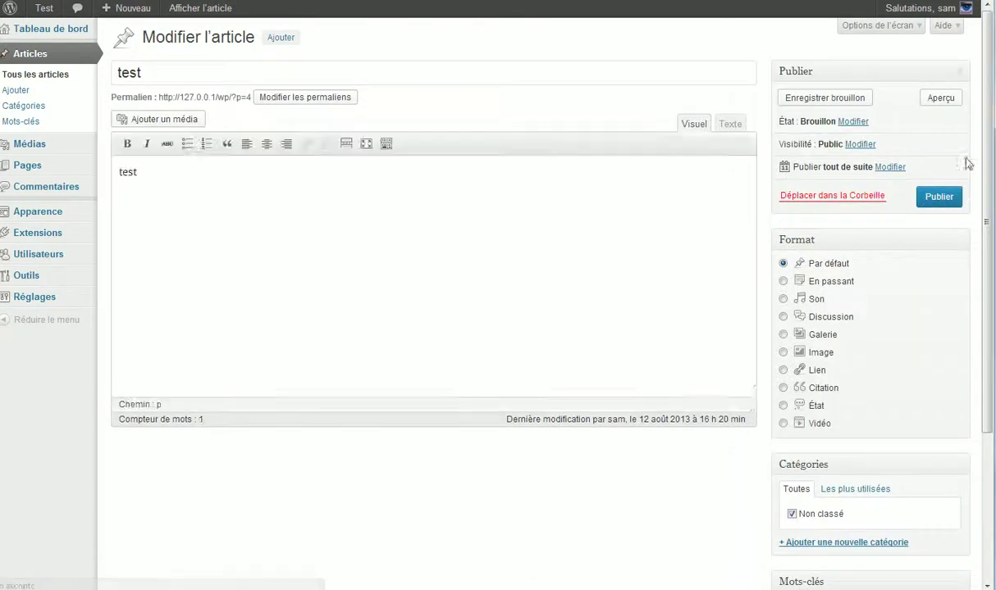
click(939, 100)
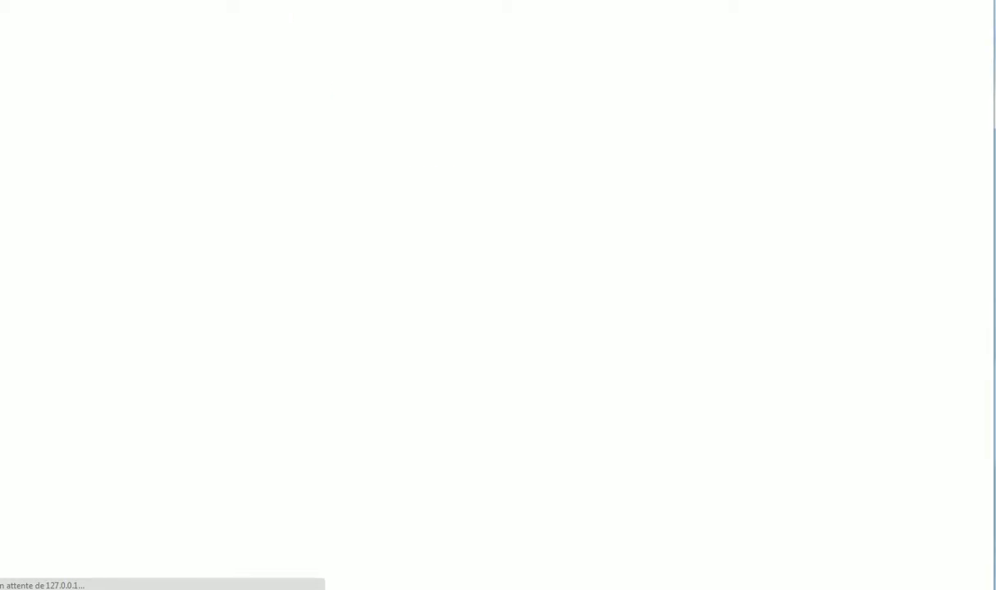
scroll(378, 170, down, 2)
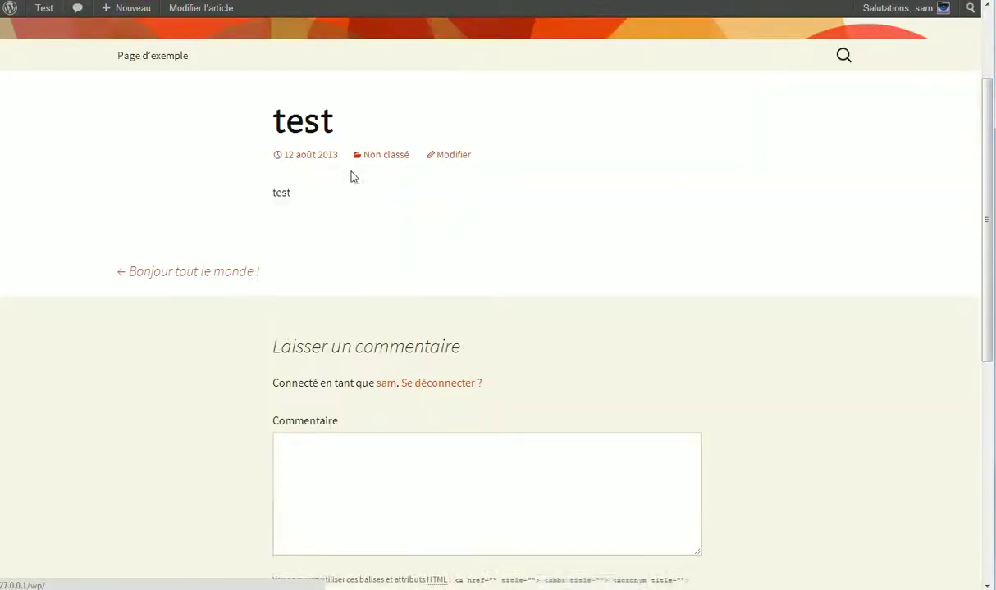
scroll(354, 180, up, 2)
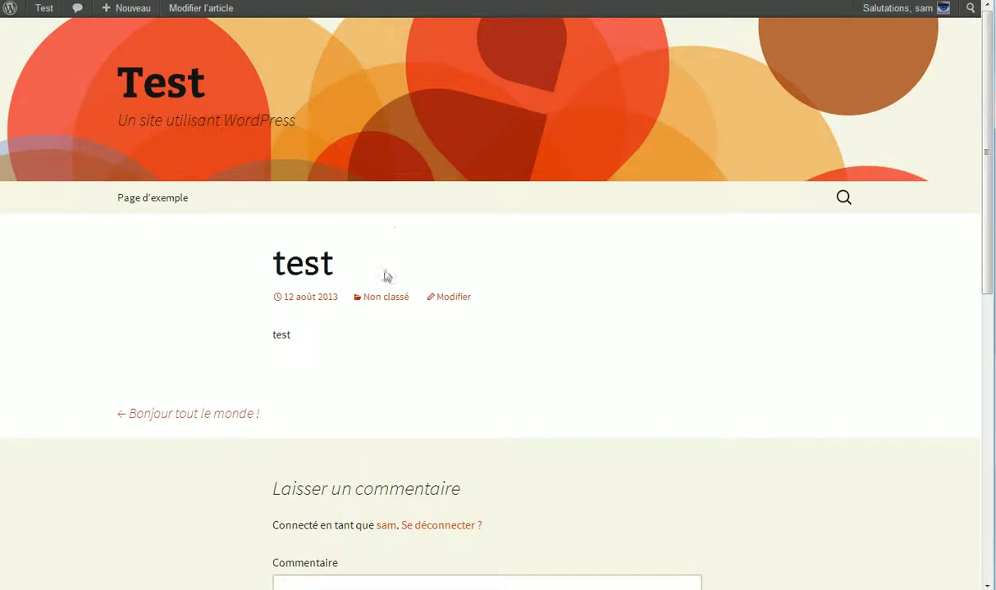
click(201, 8)
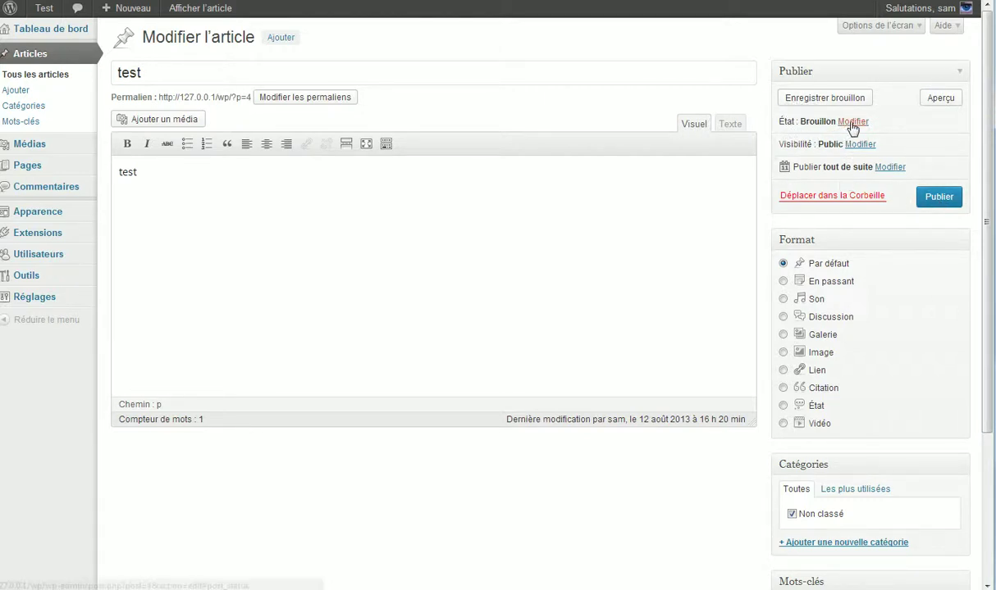
- Set the post status to pending review and submit the post for review
click(853, 121)
click(856, 141)
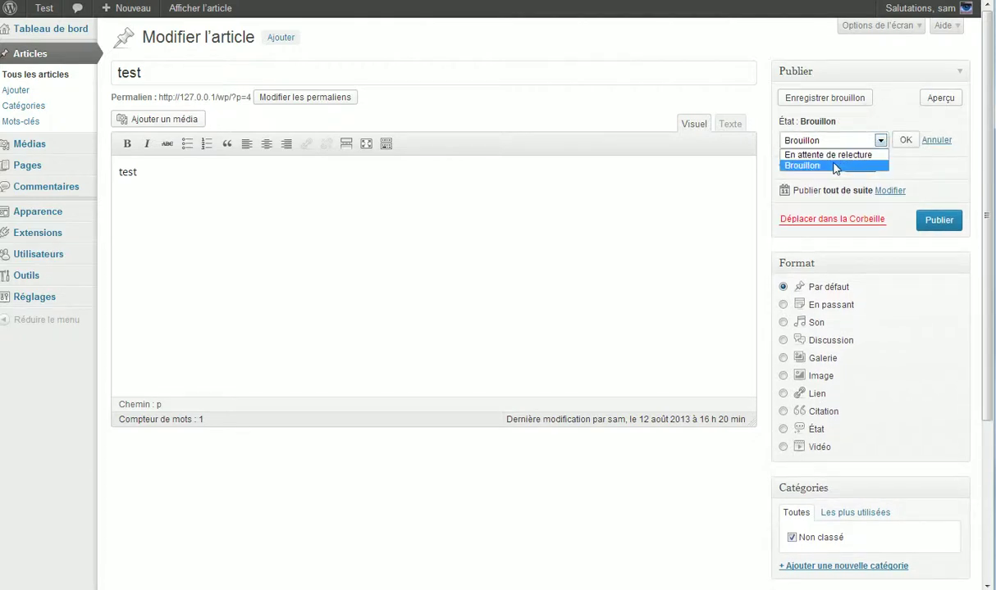
click(820, 165)
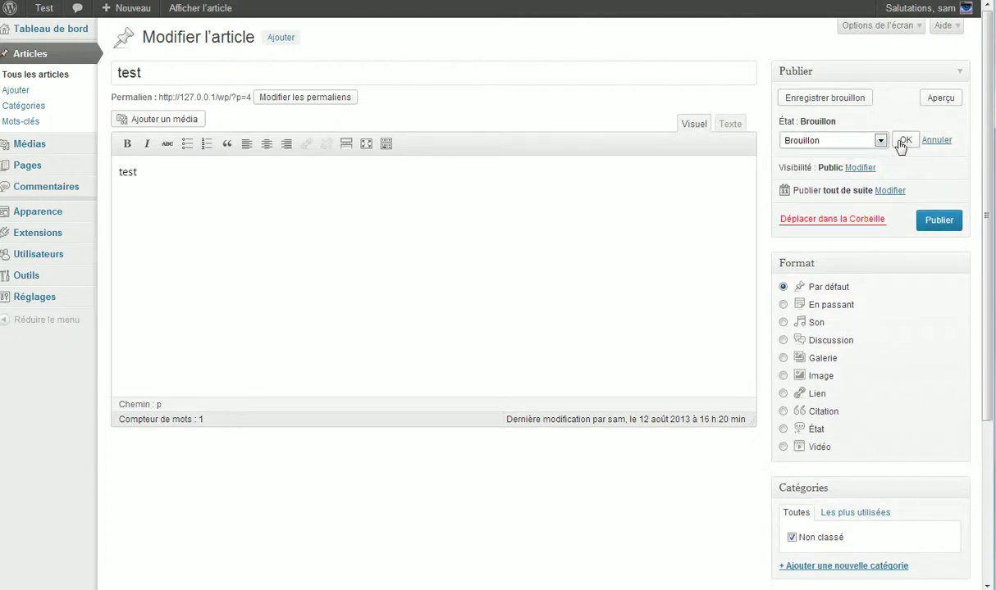
click(904, 141)
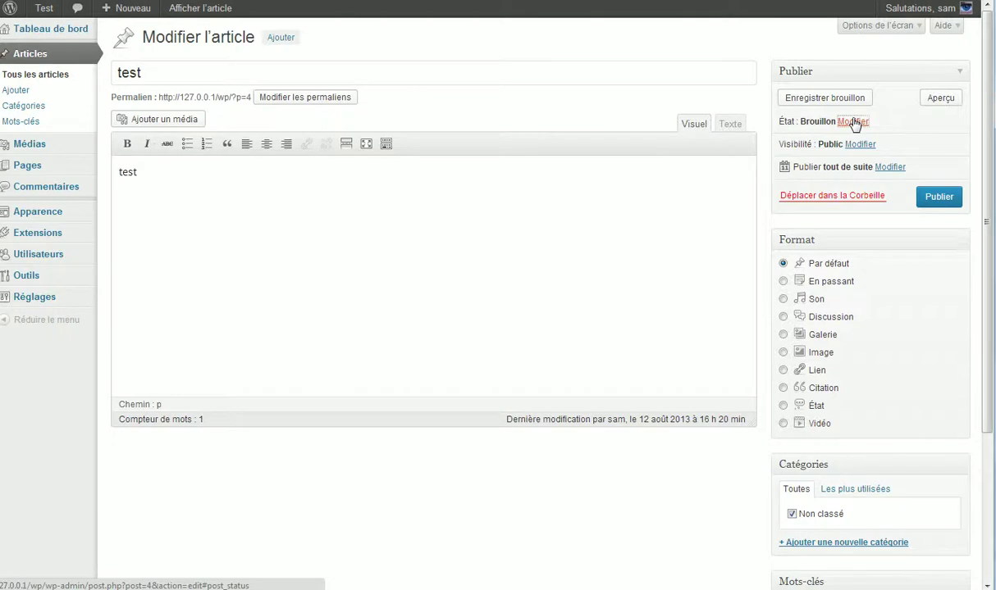
click(853, 121)
click(851, 144)
click(853, 154)
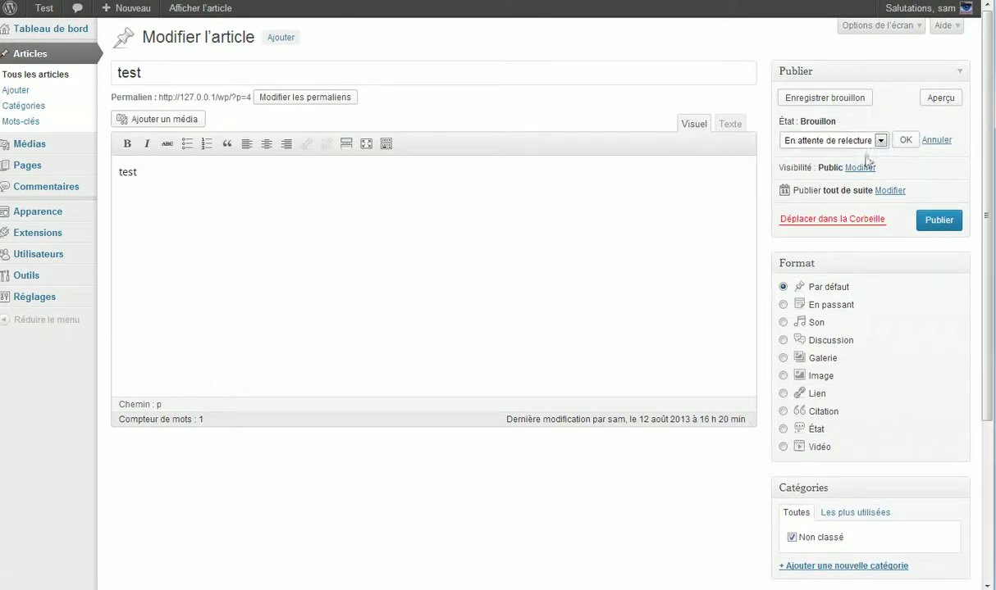
click(904, 141)
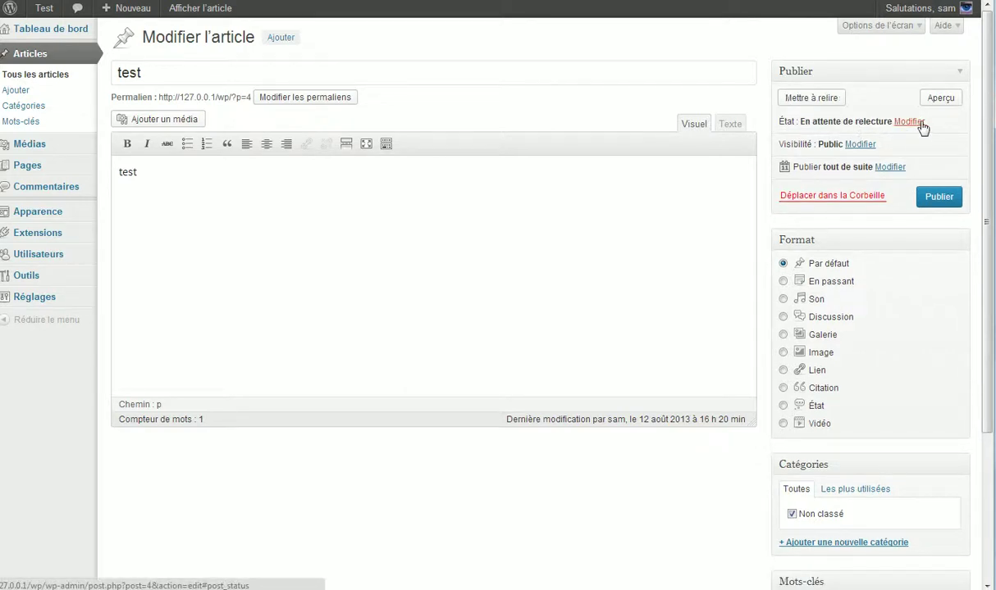
click(789, 98)
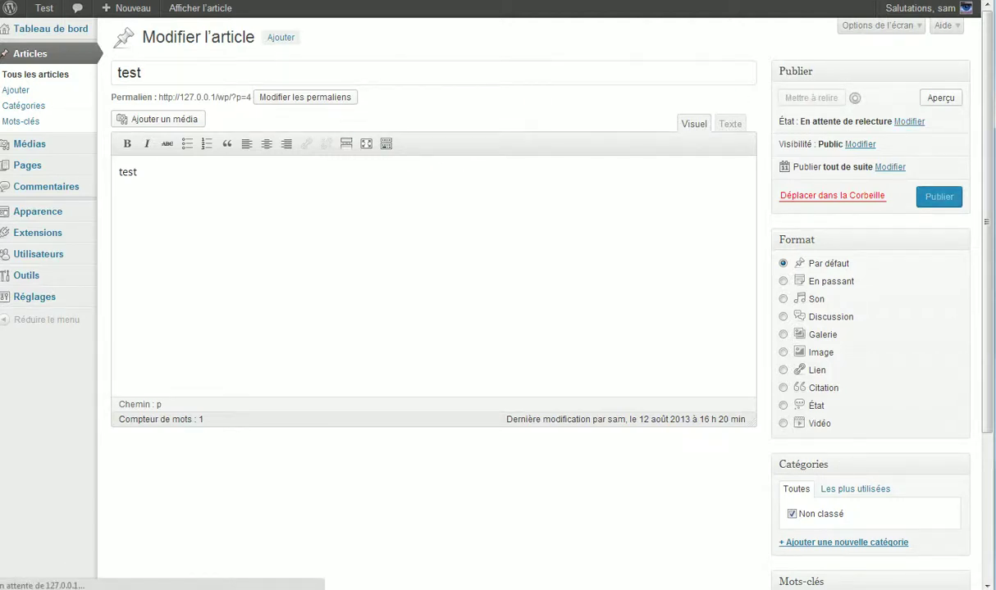
- View the post on the site, then go back and open the list of all posts
click(225, 127)
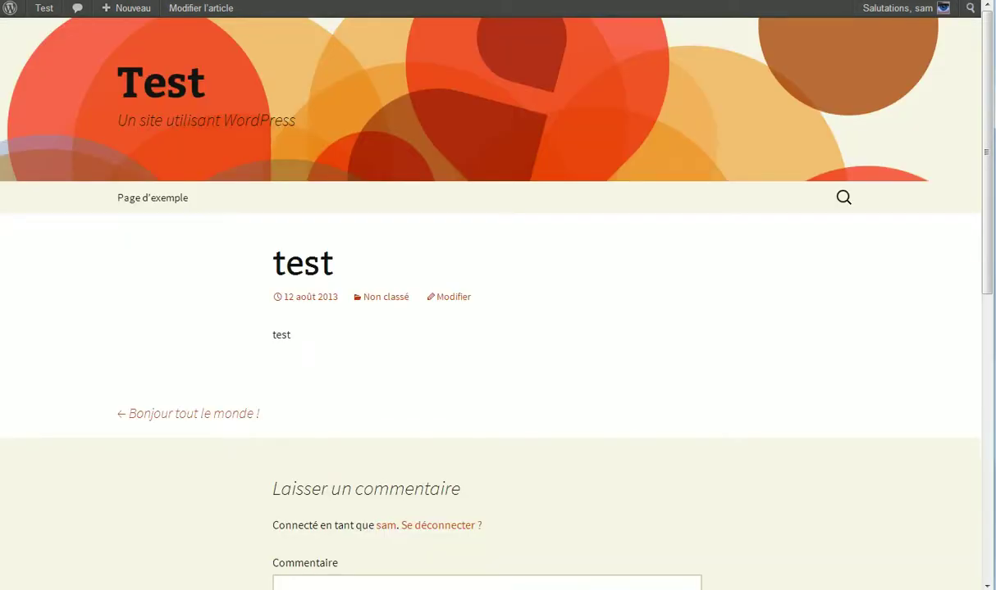
key(alt+Left)
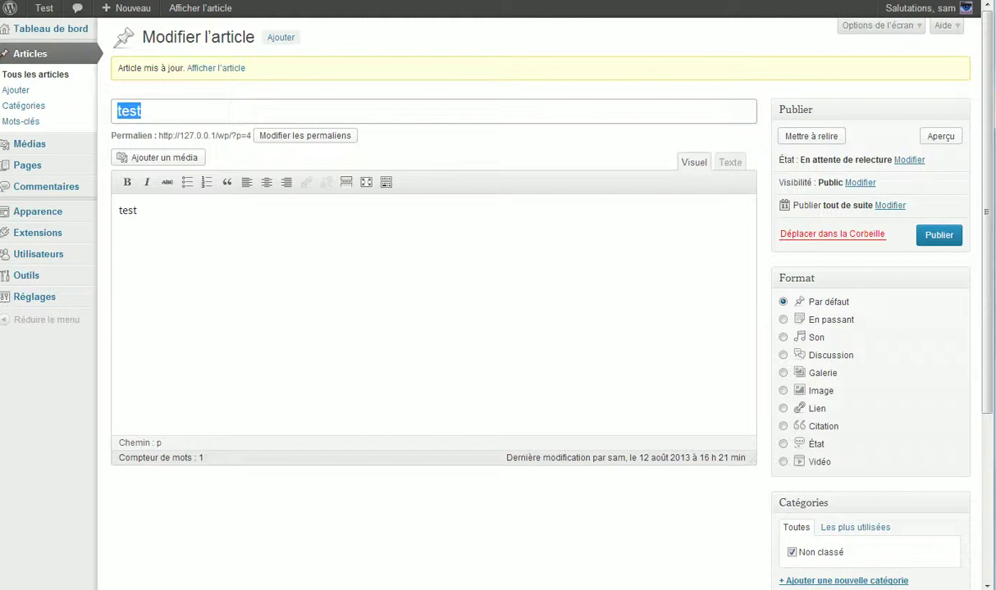
click(47, 81)
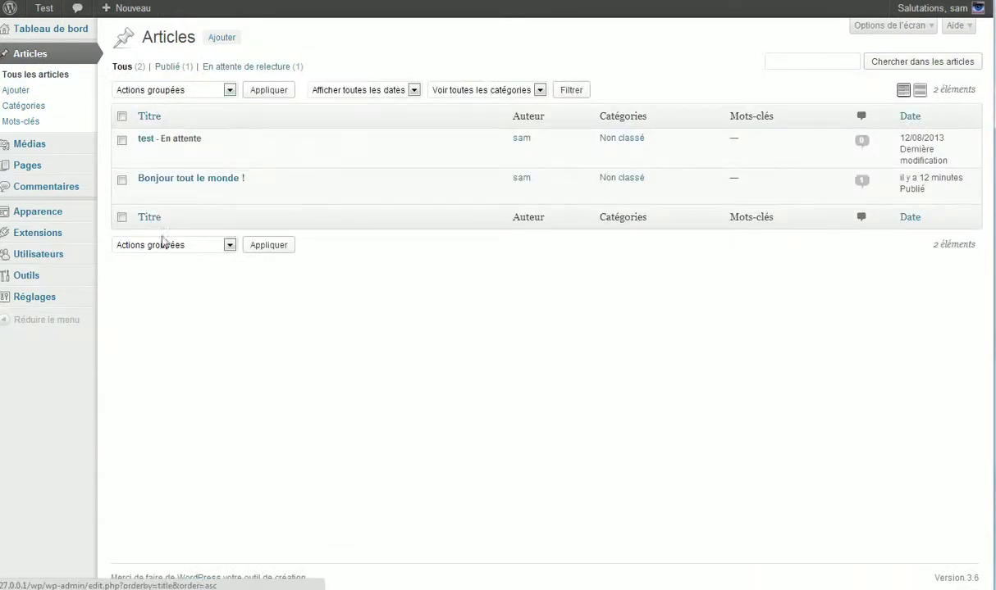
- Set the 'test' post's status back to Brouillon, then look at its visibility options
drag(201, 139, 156, 139)
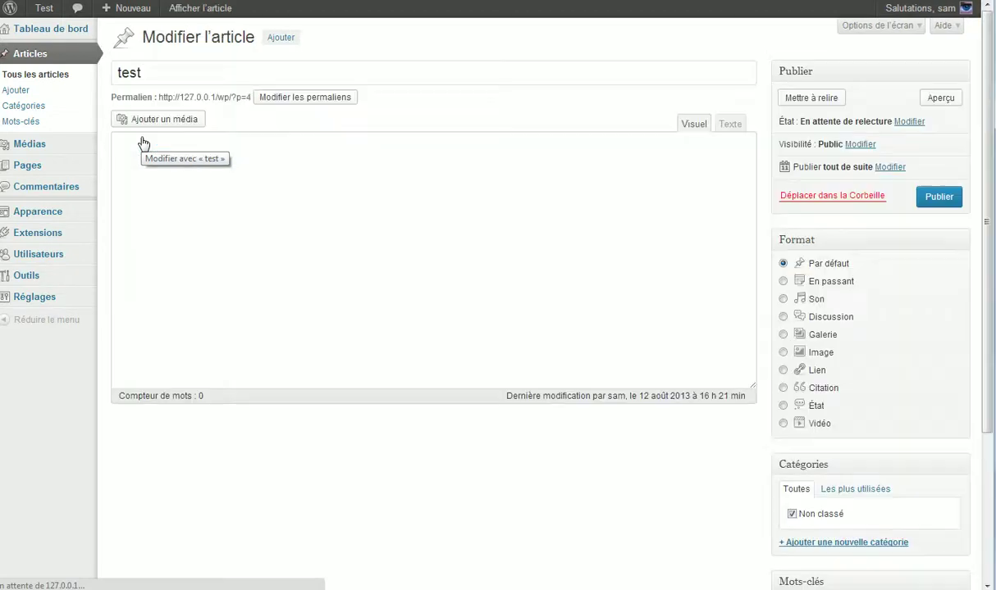
click(915, 128)
click(821, 140)
click(792, 163)
click(904, 145)
drag(793, 144, 861, 146)
click(867, 144)
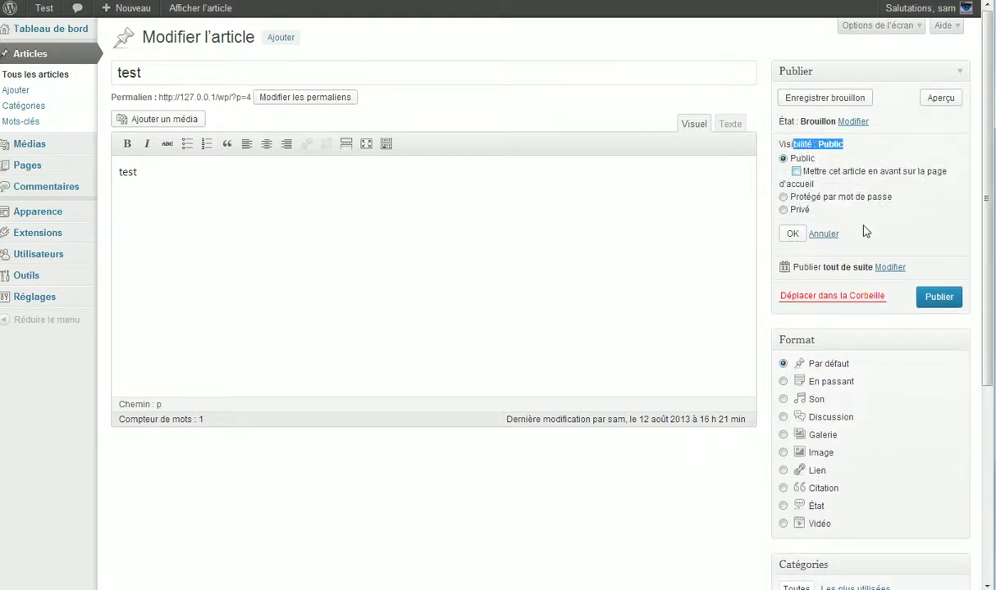
click(783, 210)
click(783, 171)
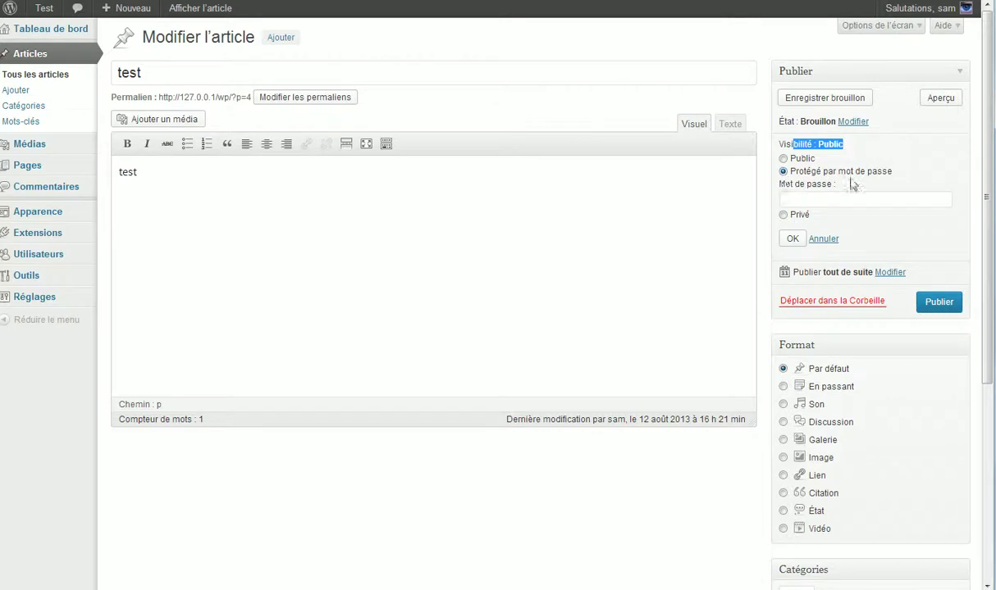
click(796, 200)
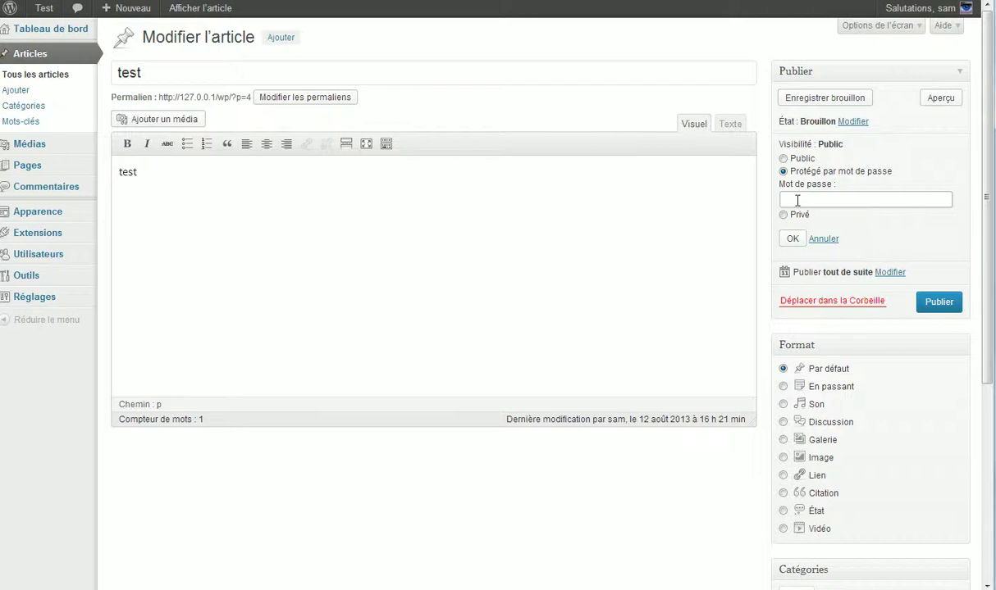
click(783, 159)
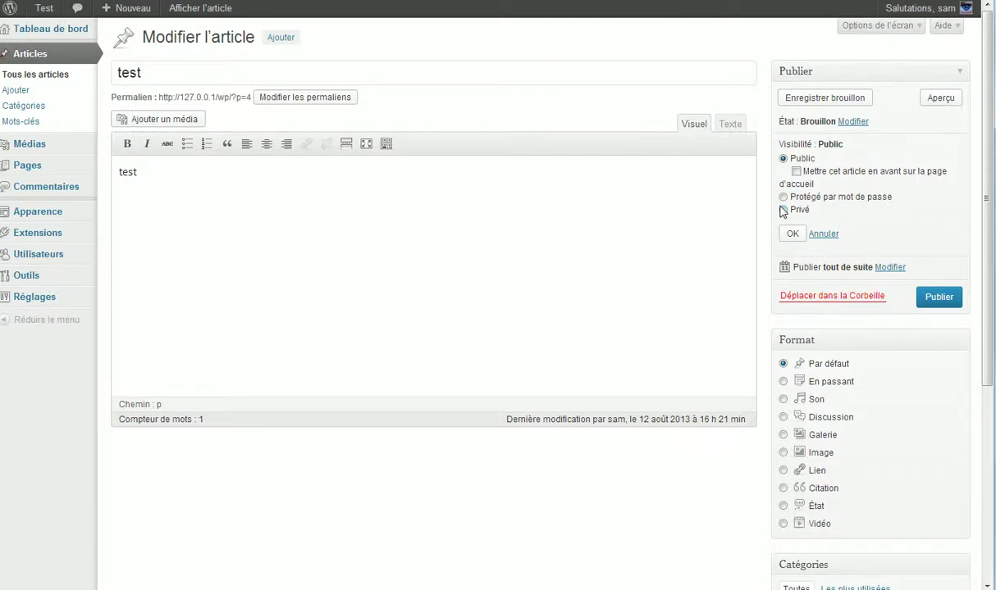
click(792, 234)
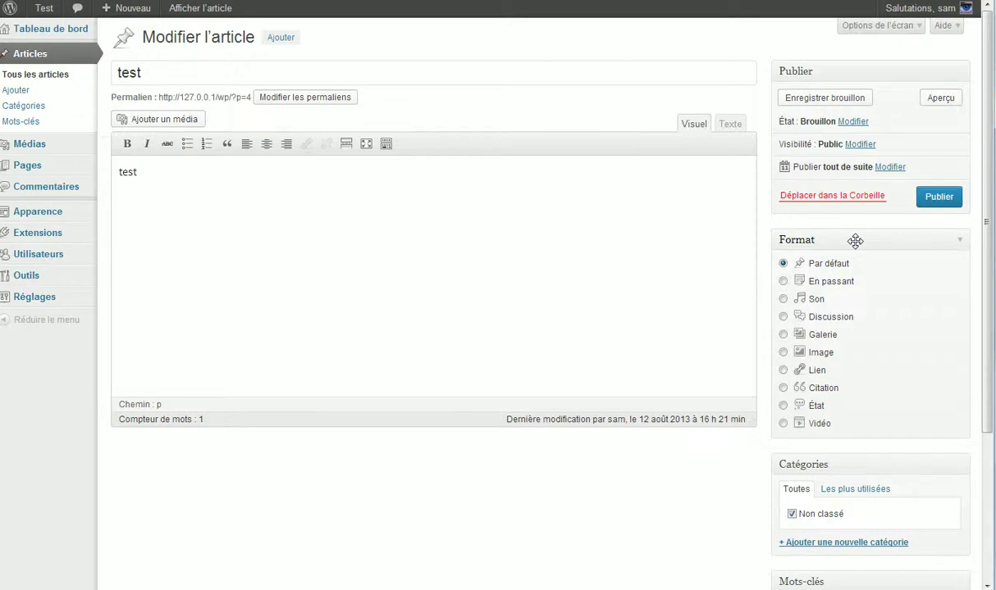
drag(907, 168, 780, 161)
click(892, 168)
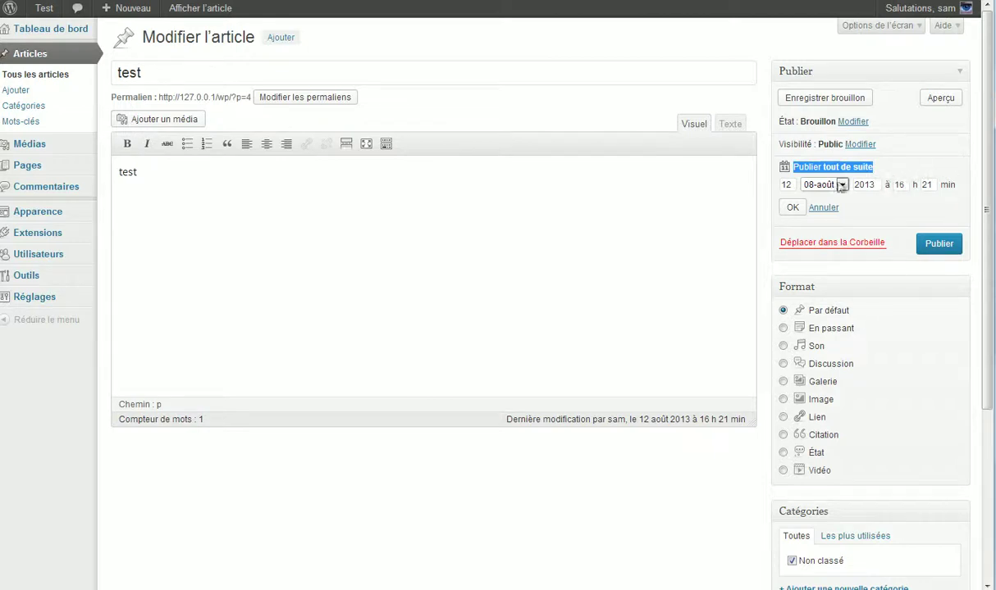
click(904, 203)
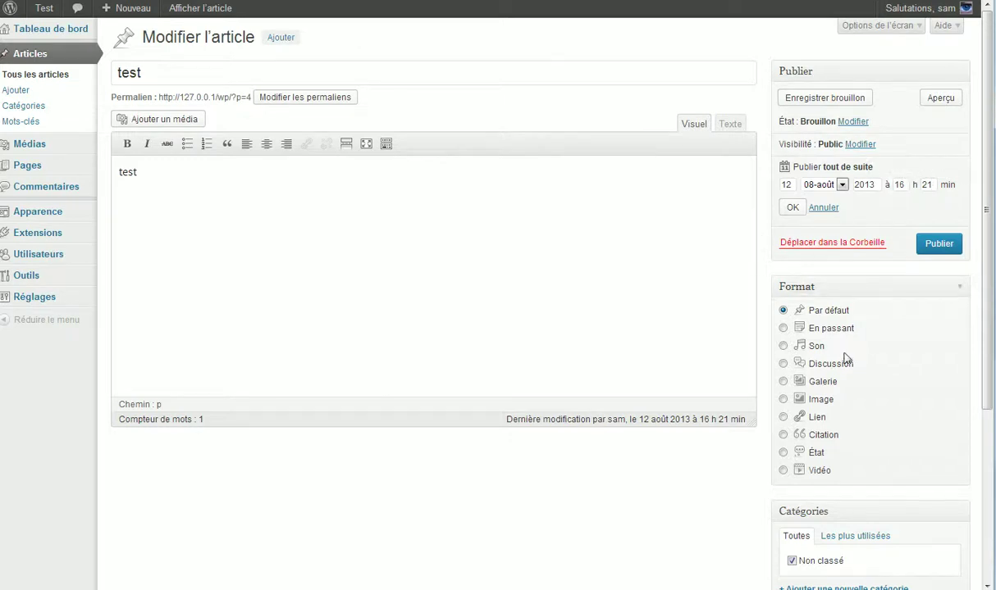
click(791, 208)
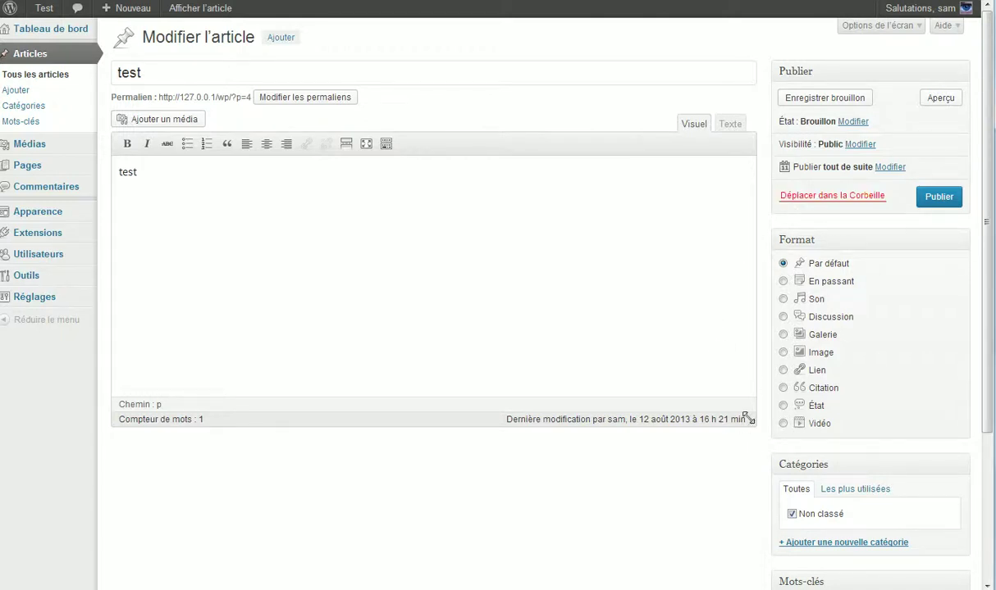
drag(751, 418, 568, 414)
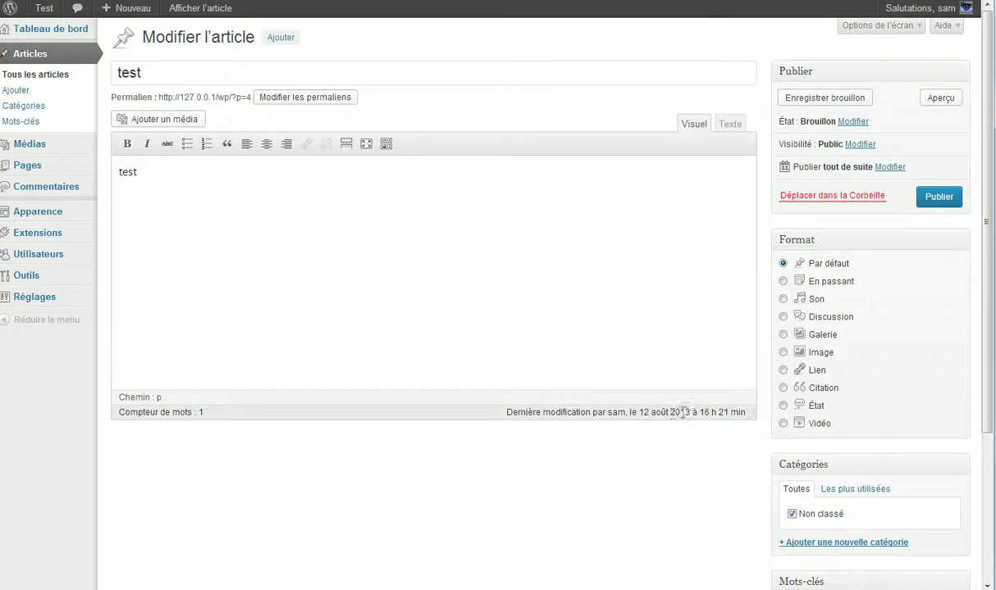
drag(637, 413, 743, 413)
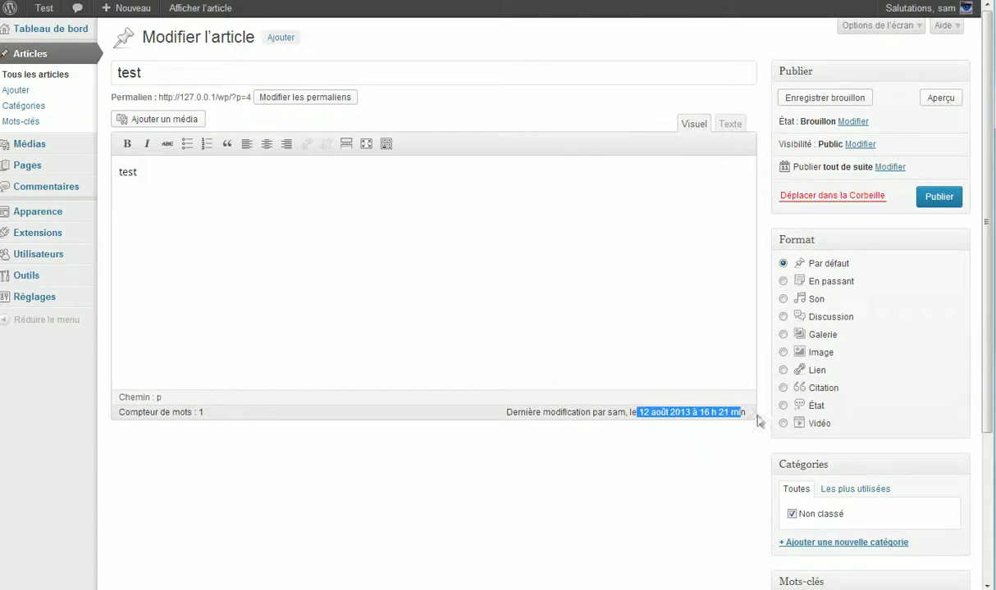
click(709, 408)
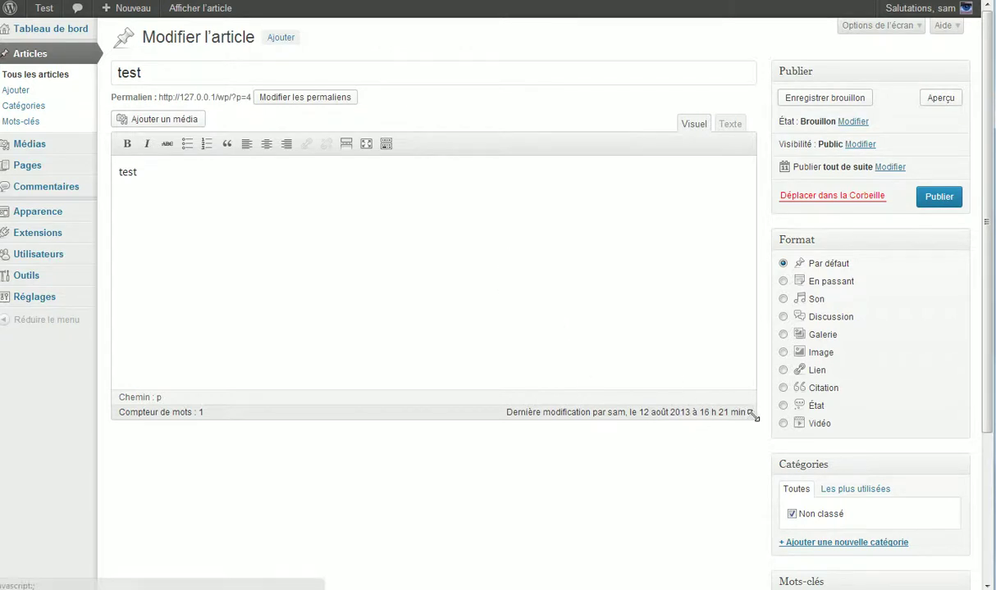
drag(728, 412, 697, 411)
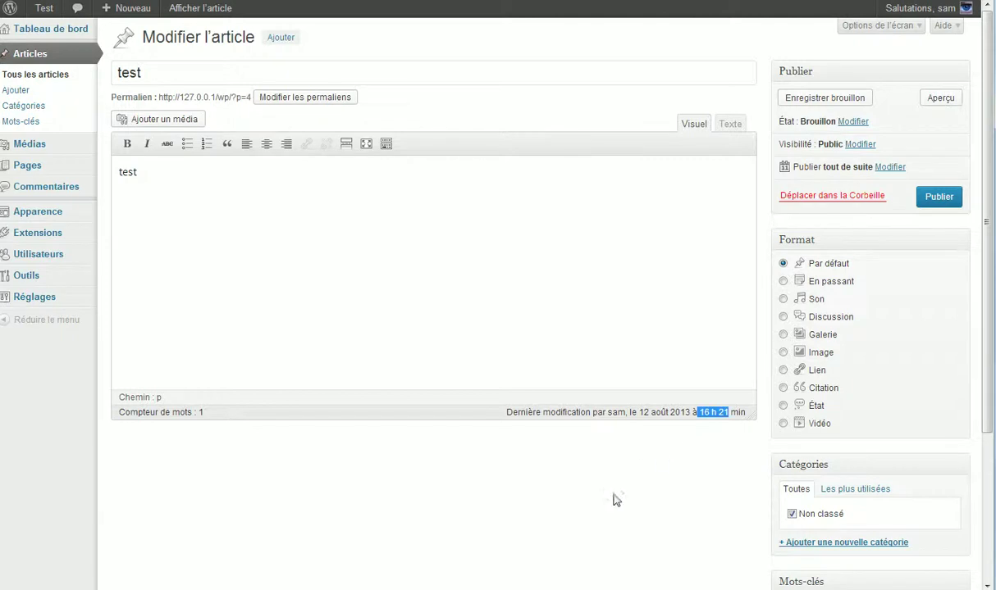
click(575, 516)
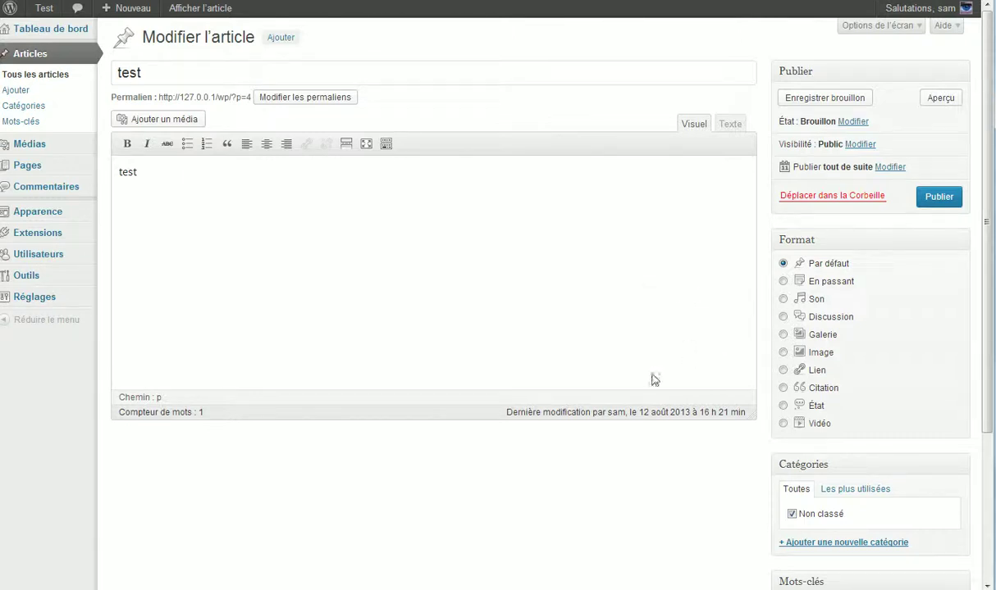
mouse_move(638, 412)
mouse_down()
mouse_move(733, 406)
mouse_move(723, 441)
mouse_move(736, 423)
mouse_move(655, 413)
mouse_up()
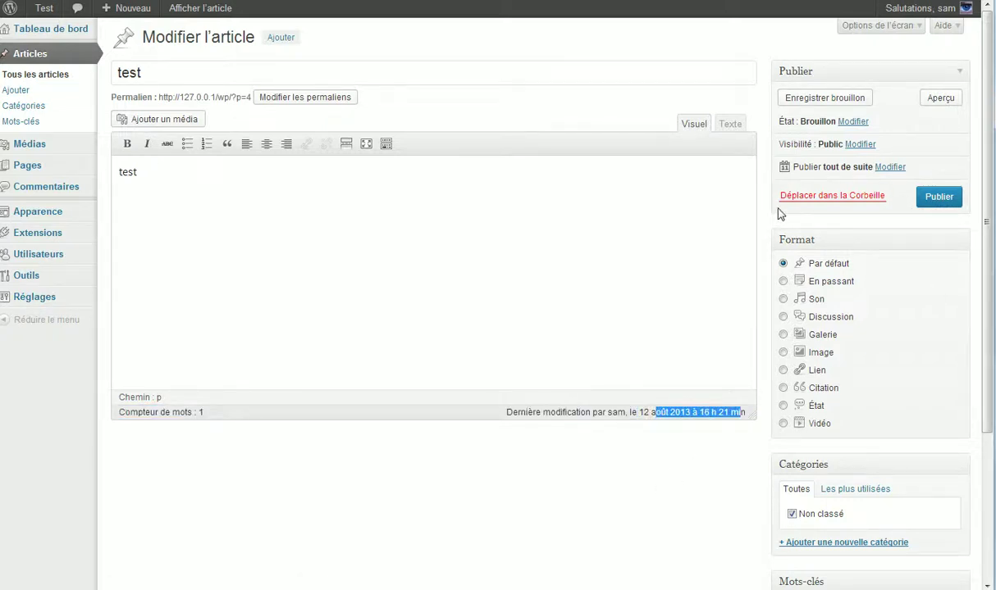
- Try the En passant, Par défaut and Son post formats, ending on En passant
scroll(800, 338, down, 1)
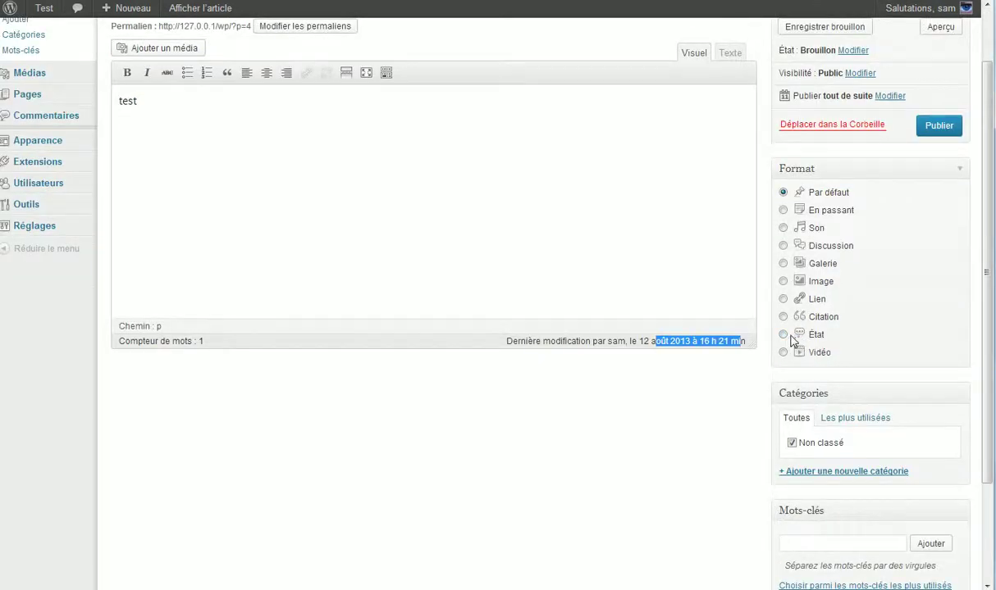
scroll(751, 320, up, 1)
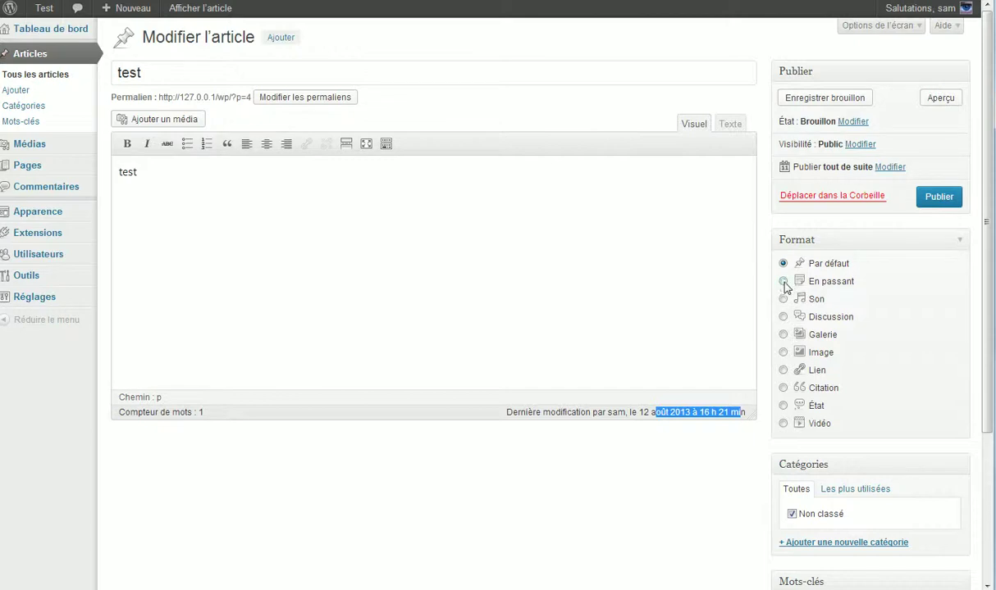
click(784, 283)
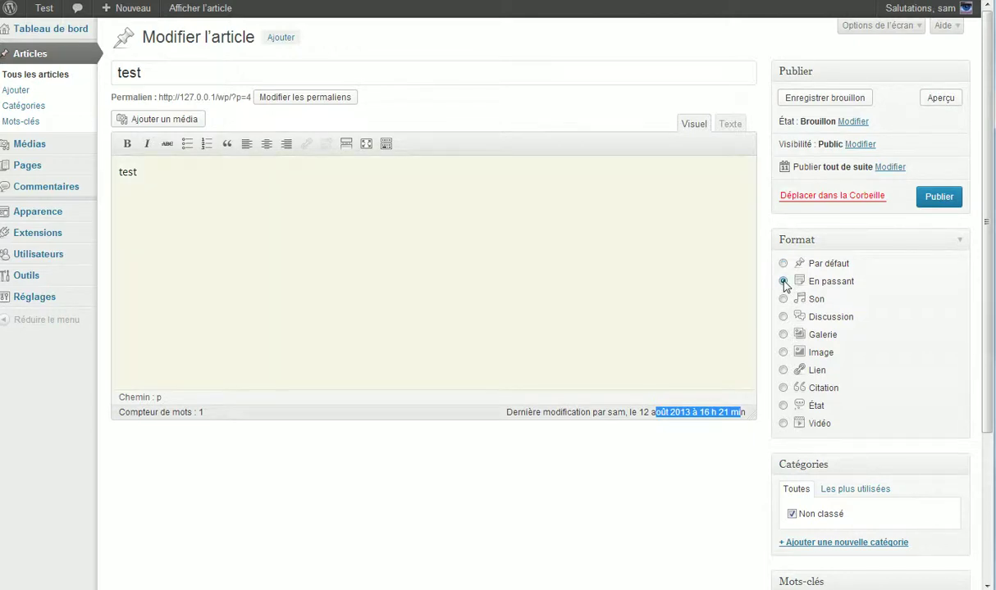
click(783, 264)
click(783, 283)
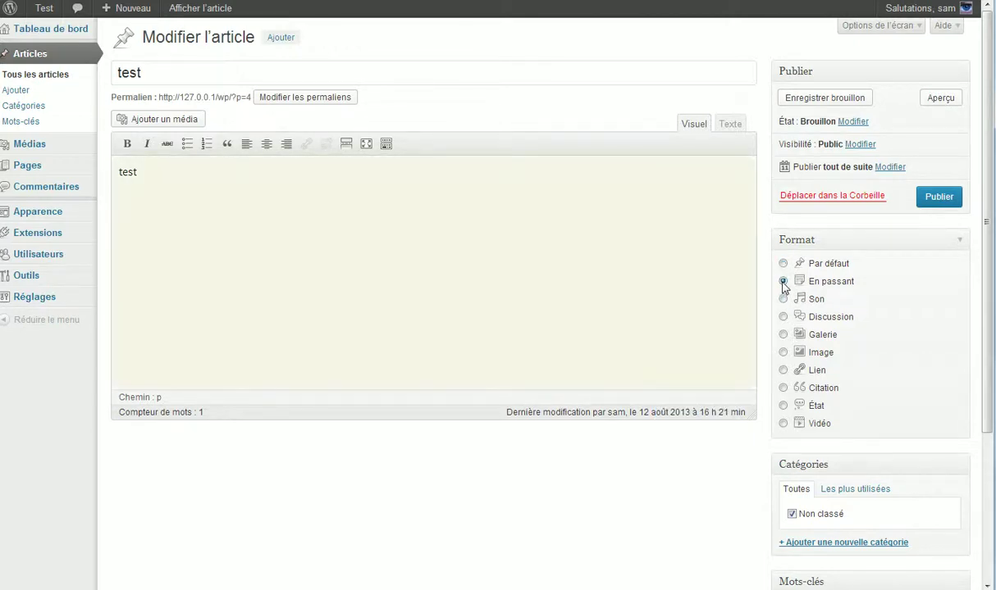
click(783, 299)
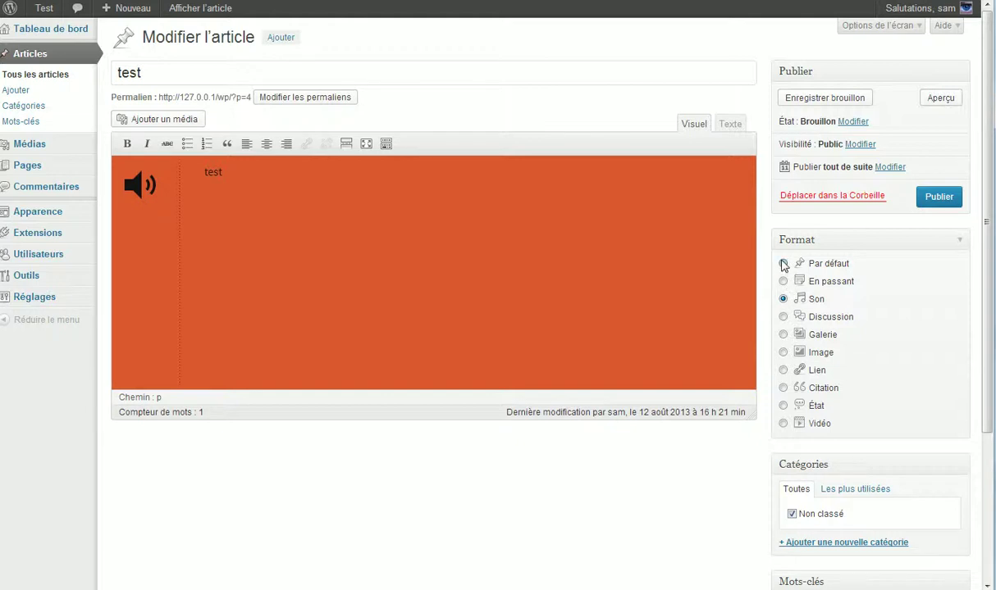
click(783, 264)
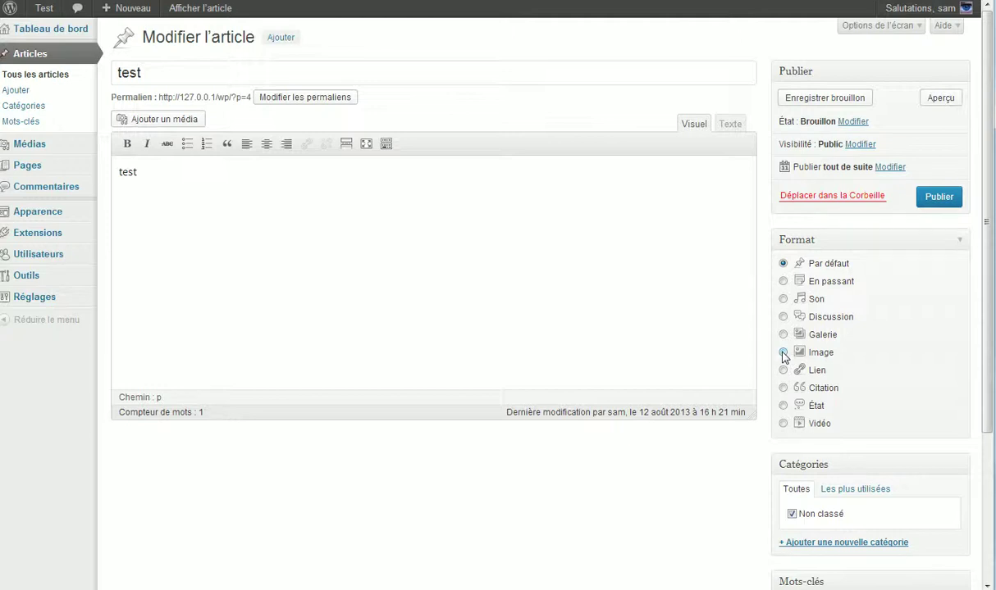
click(783, 282)
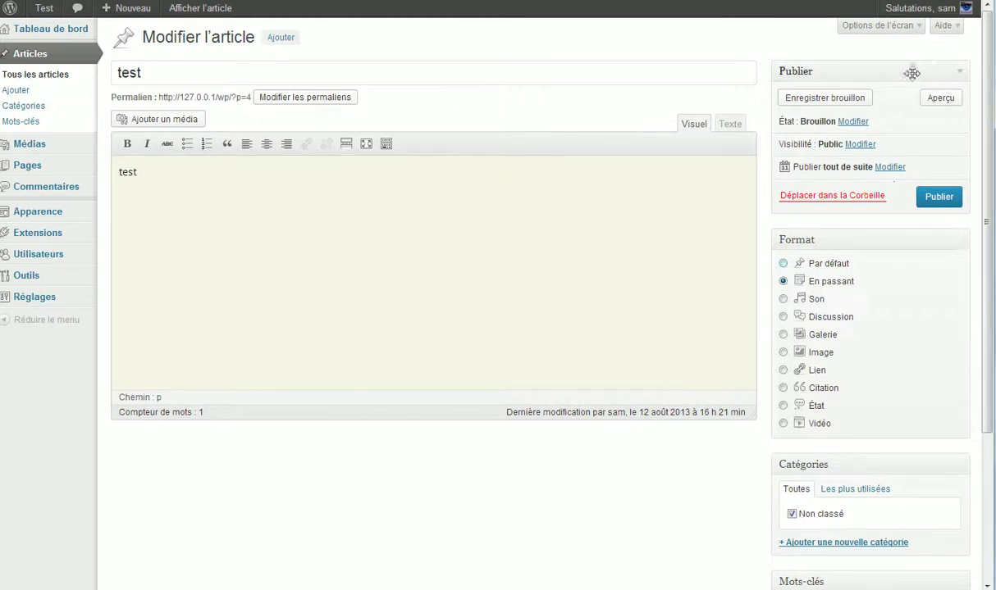
- Preview the post, then try Son and Discussion and reset the format to Par défaut
click(942, 99)
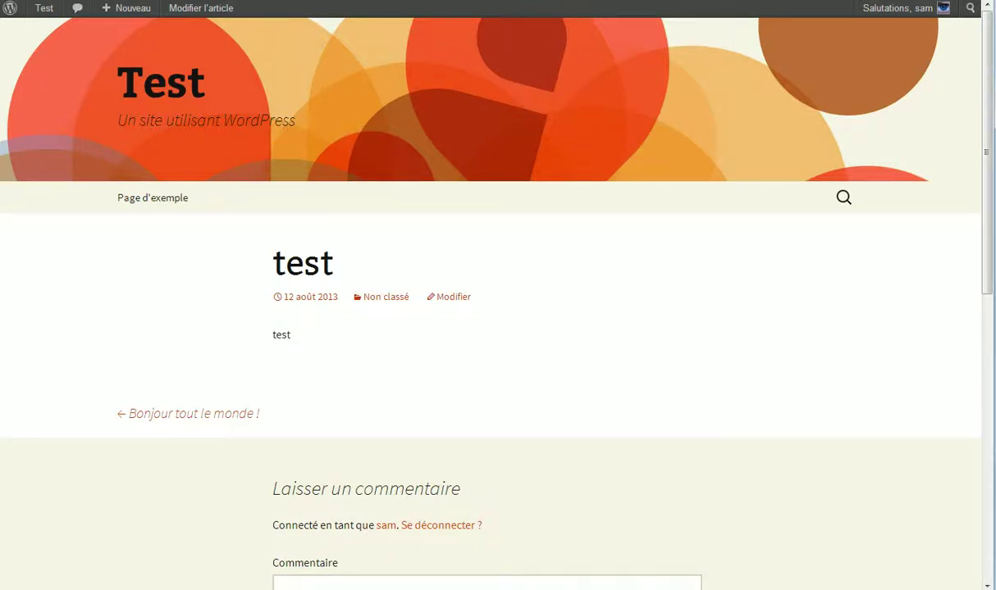
key(ctrl+w)
click(783, 299)
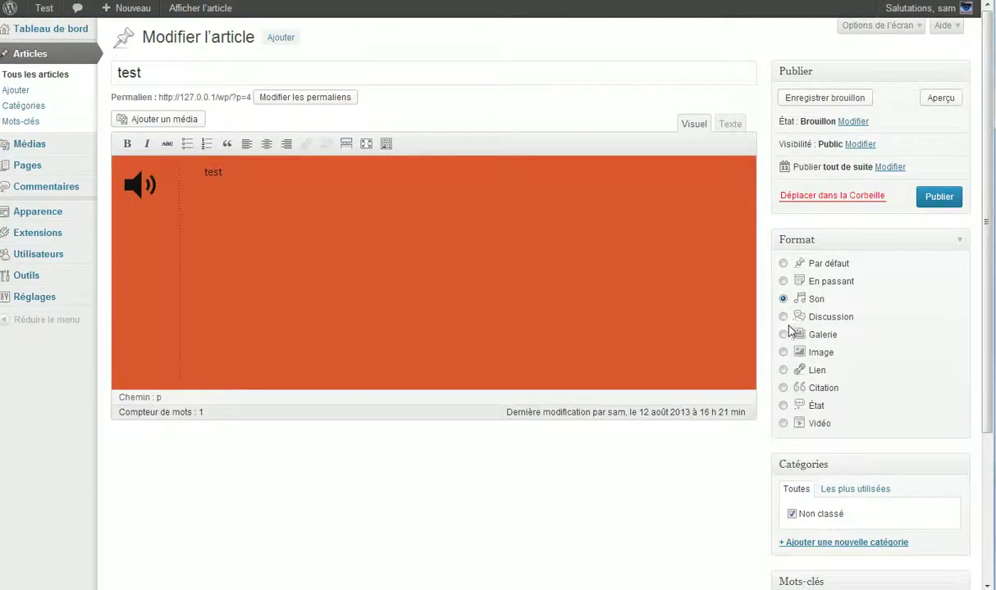
click(783, 317)
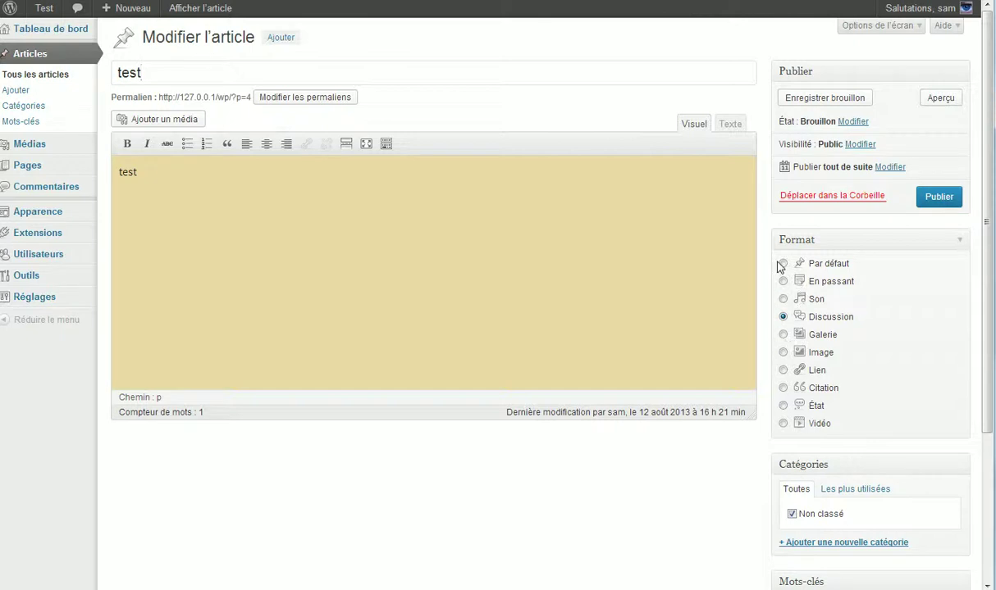
click(783, 264)
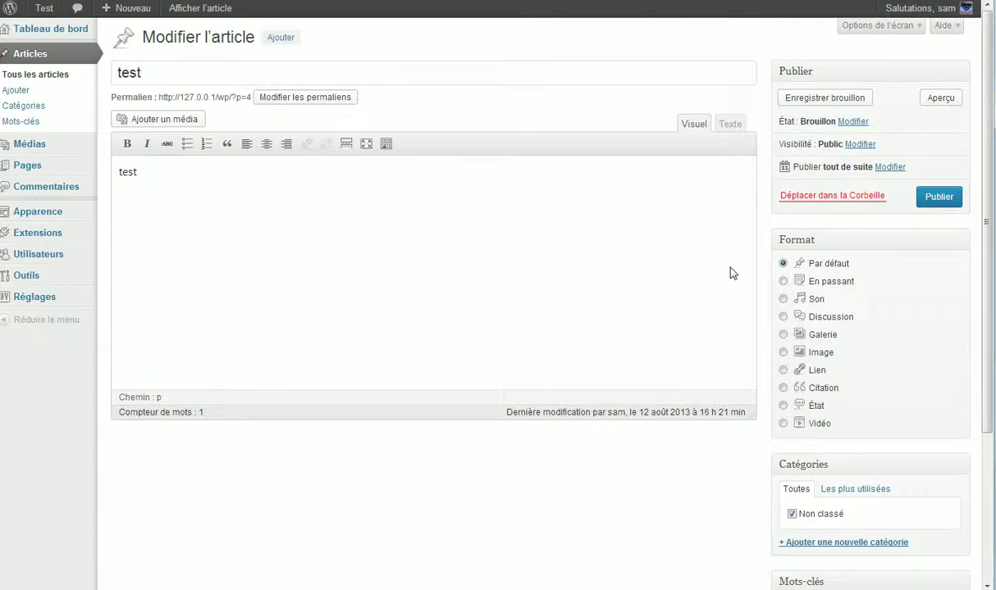
- Open the featured-image uploader and close it without adding an image
scroll(762, 246, down, 2)
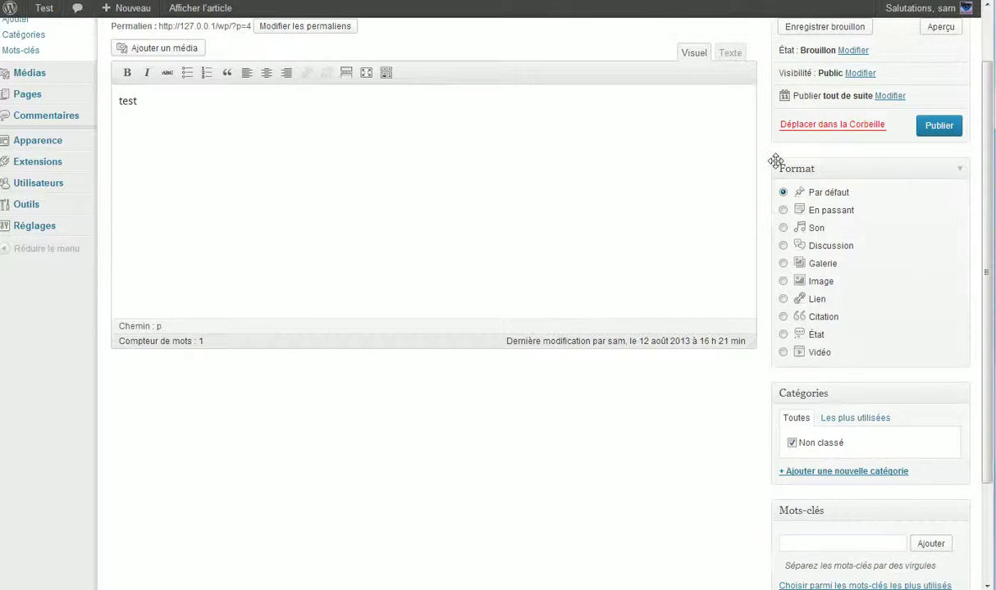
scroll(833, 191, down, 1)
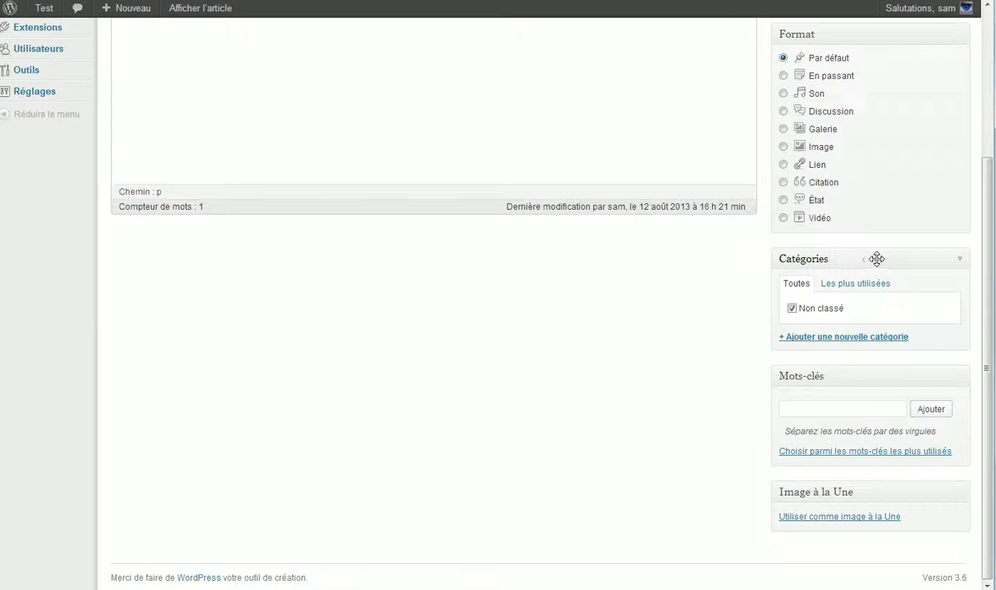
scroll(844, 327, up, 2)
scroll(902, 339, up, 1)
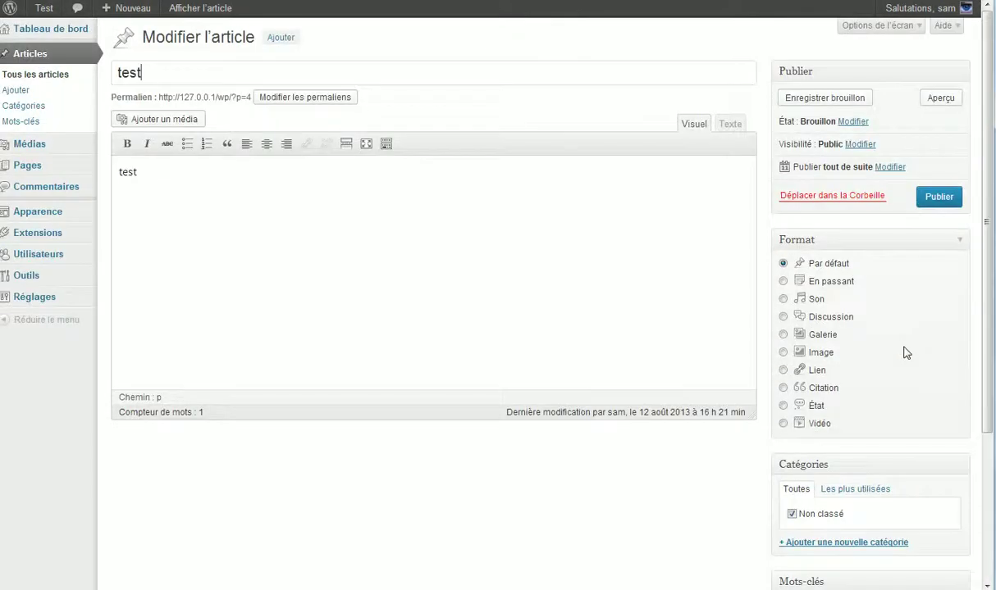
scroll(882, 351, down, 3)
scroll(900, 358, down, 1)
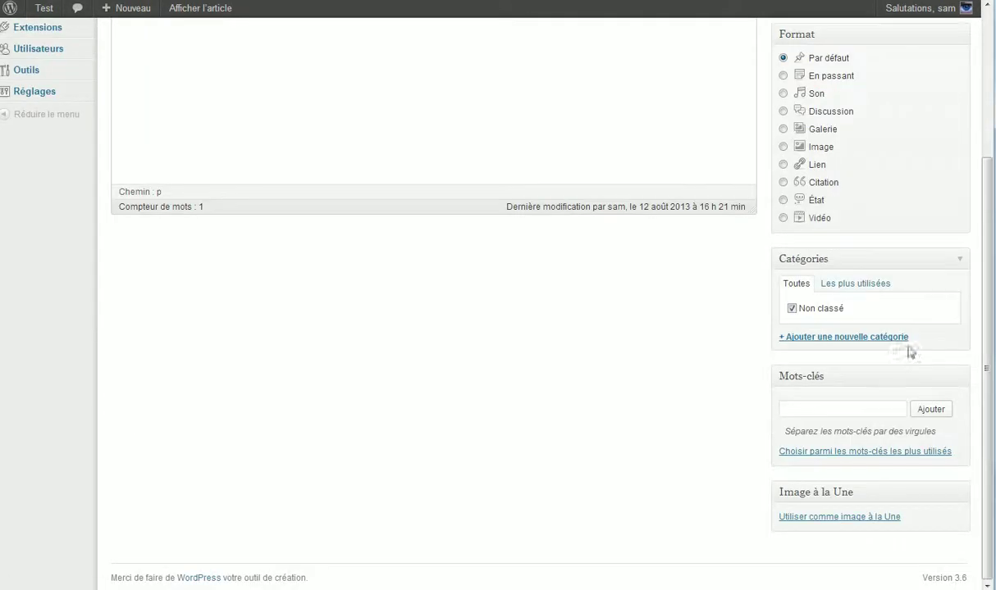
scroll(883, 453, up, 3)
scroll(801, 402, down, 3)
scroll(420, 229, up, 3)
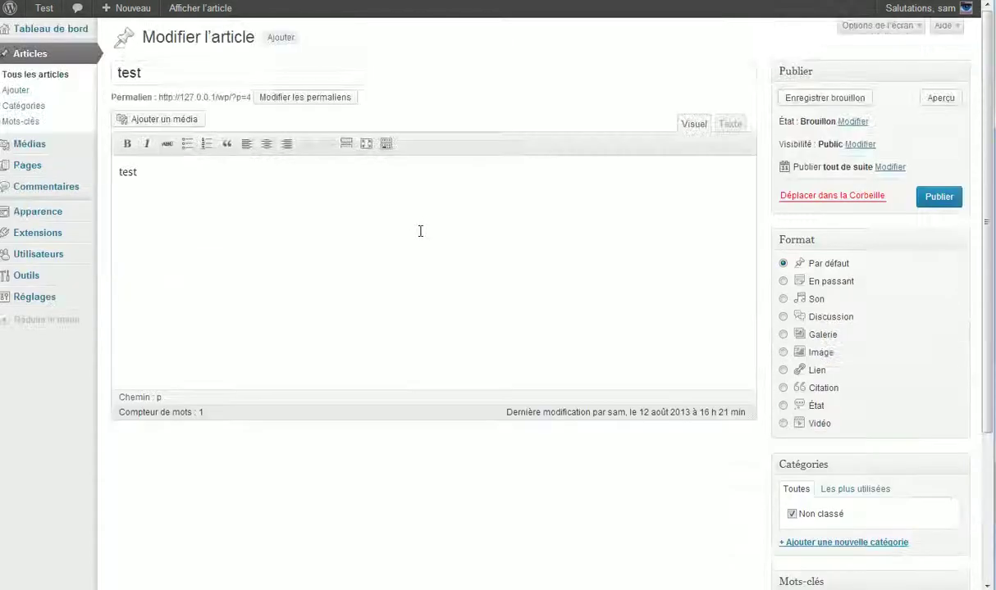
scroll(551, 44, down, 1)
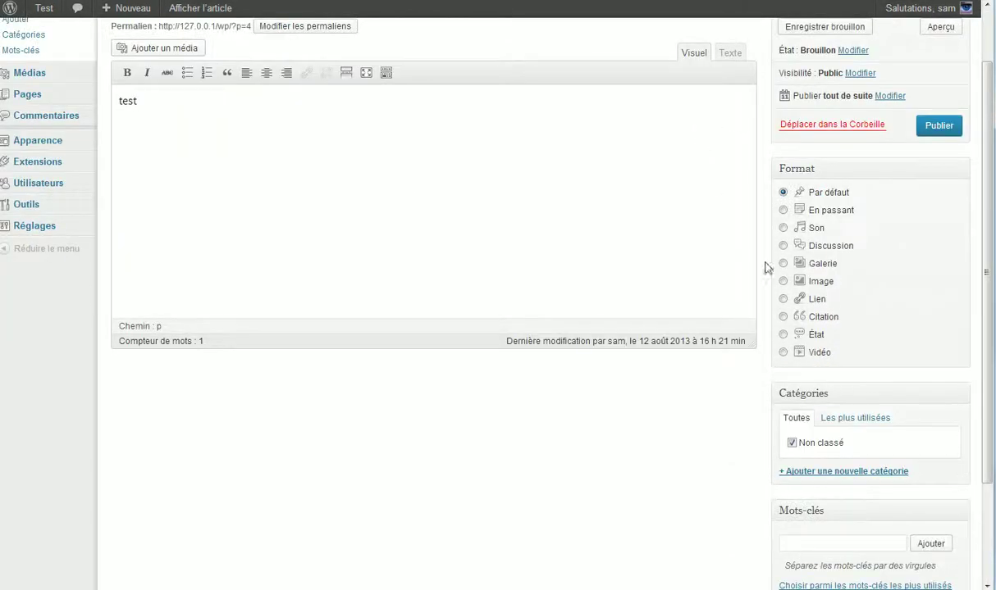
scroll(838, 533, up, 1)
scroll(845, 371, down, 3)
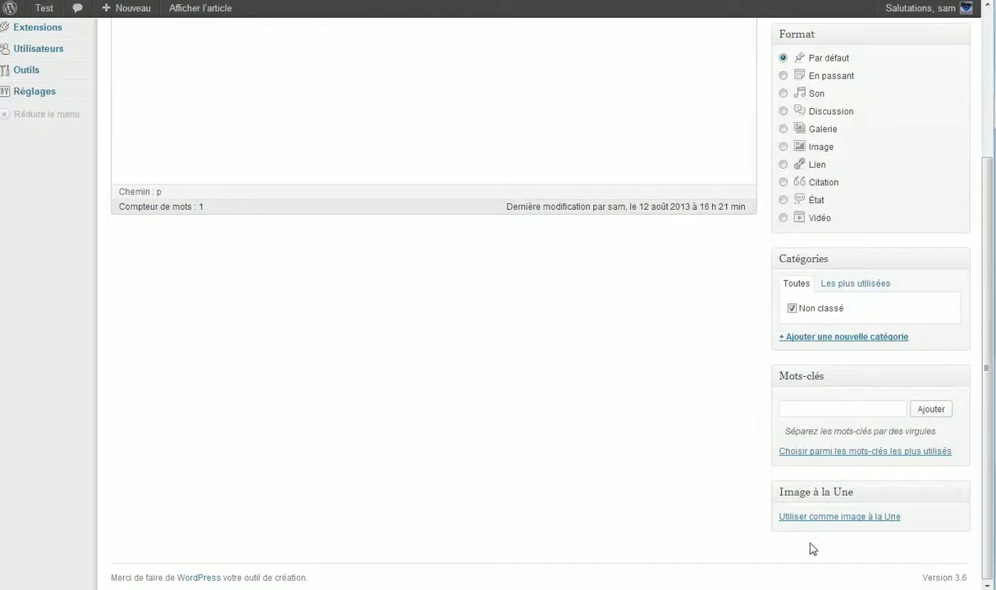
click(815, 520)
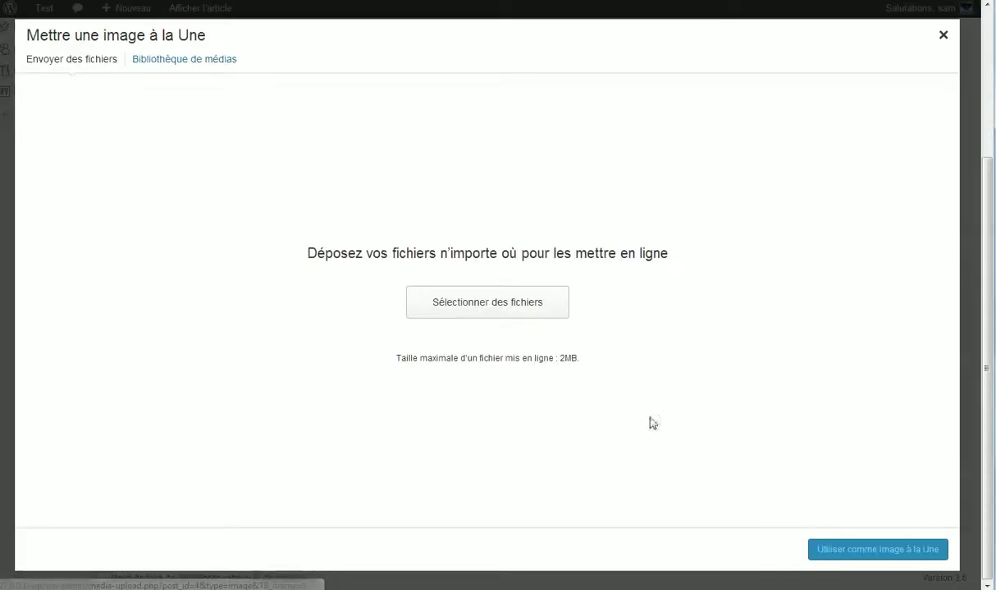
click(942, 36)
scroll(847, 179, up, 3)
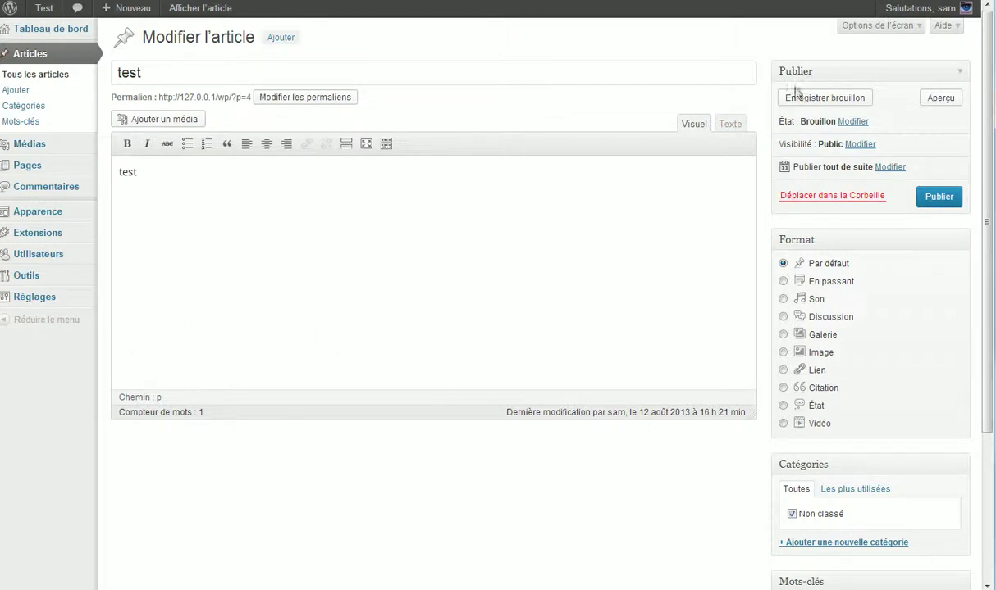
- In Options de l'écran, show the Auteur box, check the author list, then hide it again
click(879, 30)
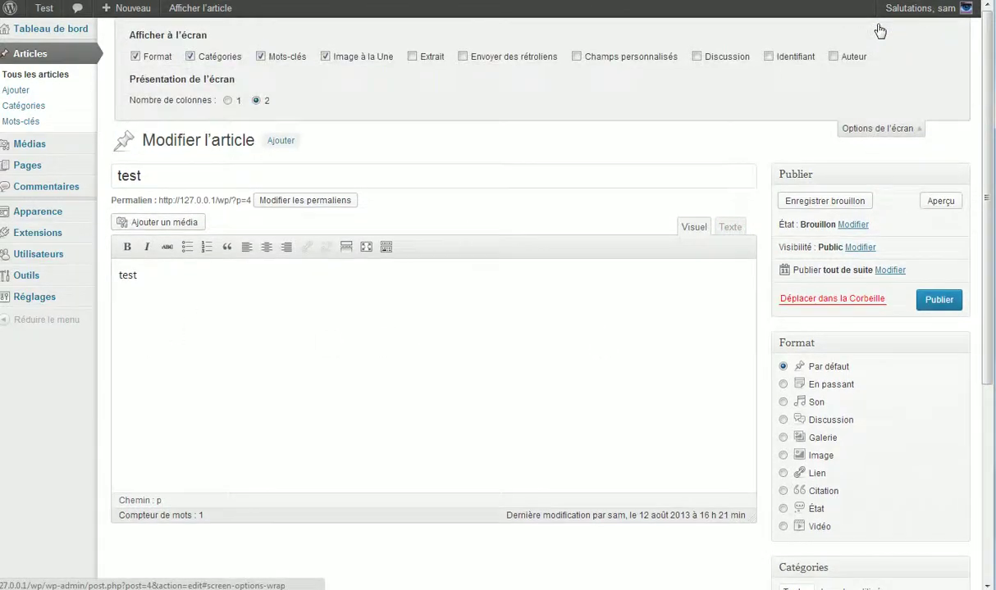
click(833, 56)
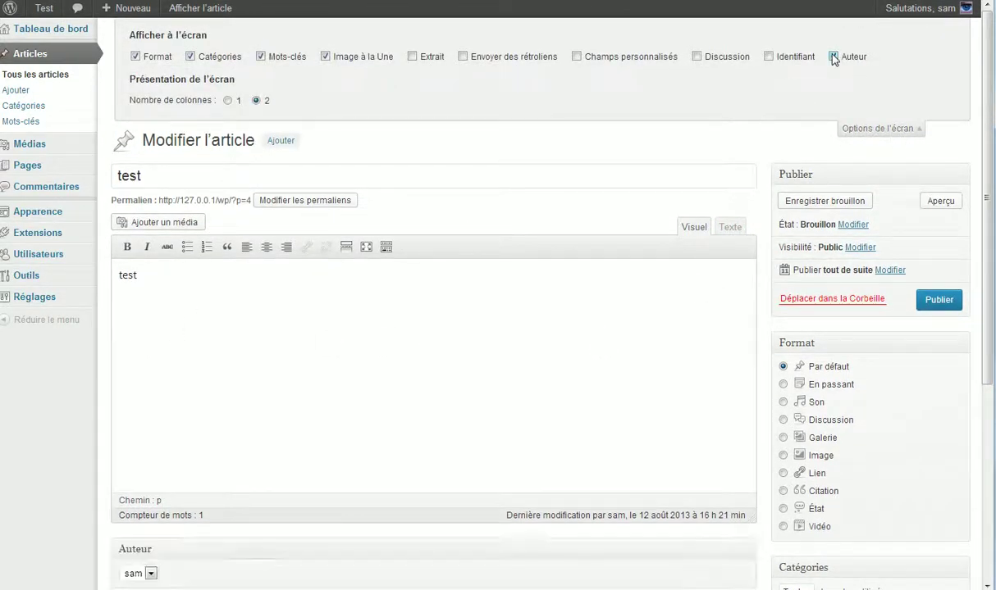
scroll(279, 406, down, 3)
click(145, 504)
click(131, 518)
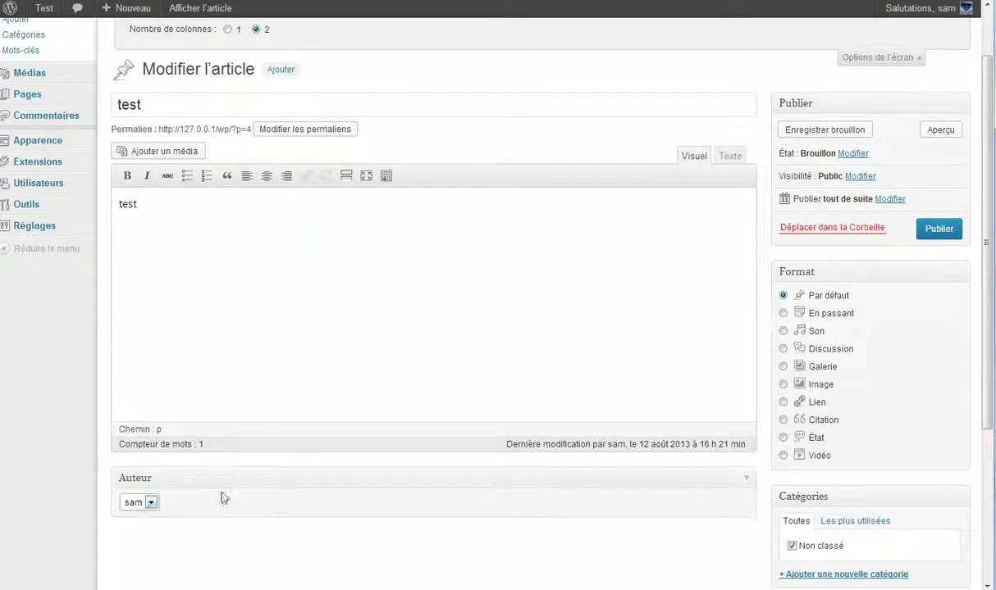
scroll(173, 506, up, 3)
click(833, 56)
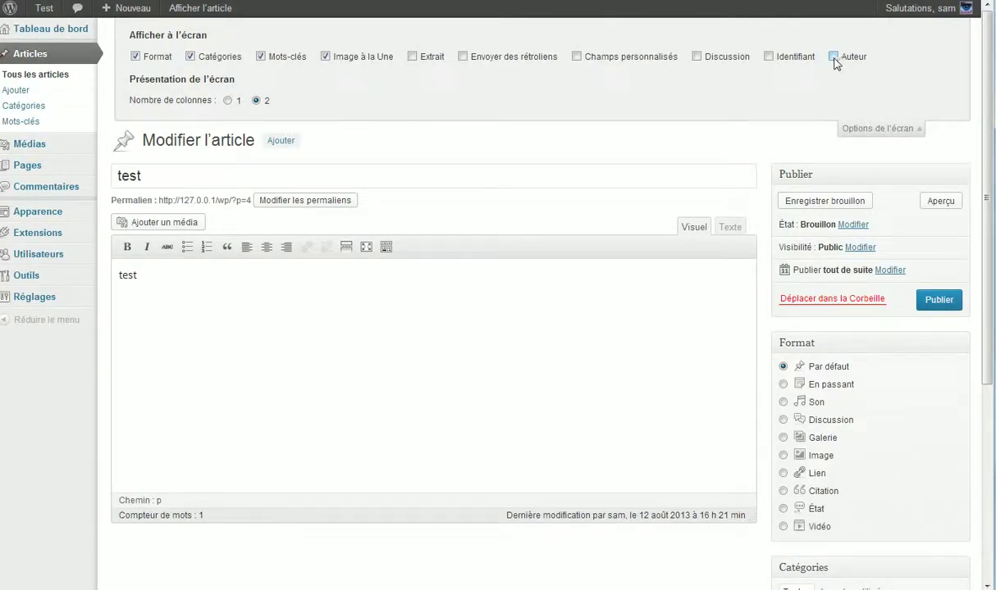
- Add the Extrait box to the edit page, collapse the options panel and publish the post
click(412, 57)
scroll(267, 262, down, 3)
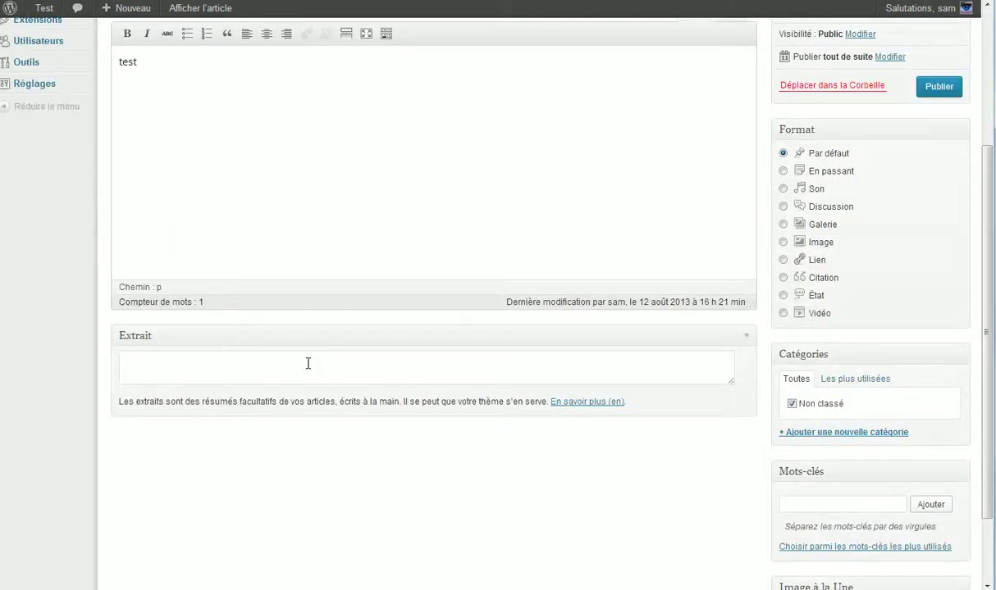
click(295, 366)
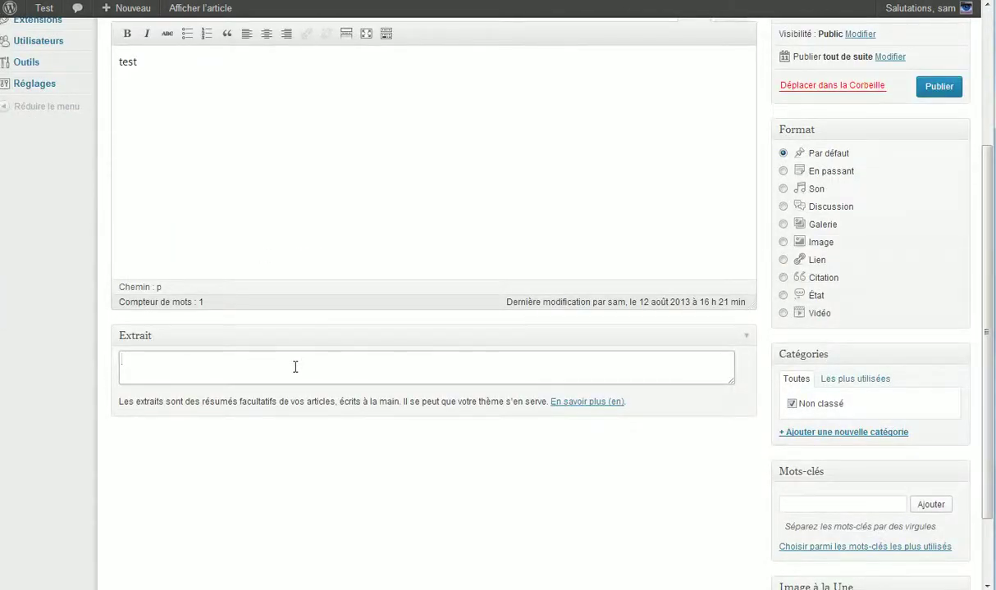
scroll(396, 348, up, 3)
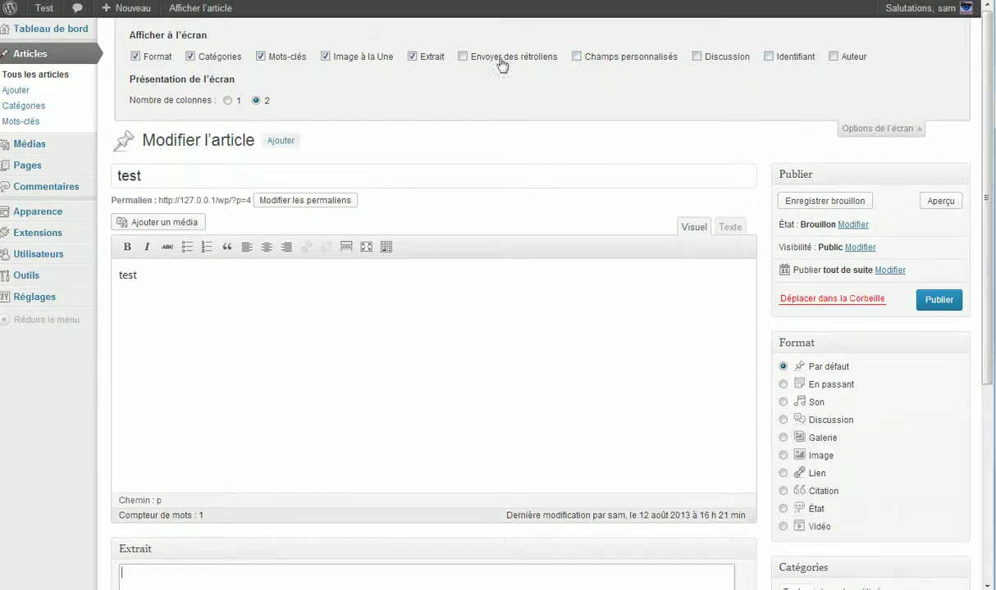
scroll(502, 65, down, 3)
scroll(460, 100, up, 3)
scroll(342, 214, down, 3)
scroll(563, 195, up, 3)
scroll(452, 359, down, 3)
scroll(637, 401, up, 3)
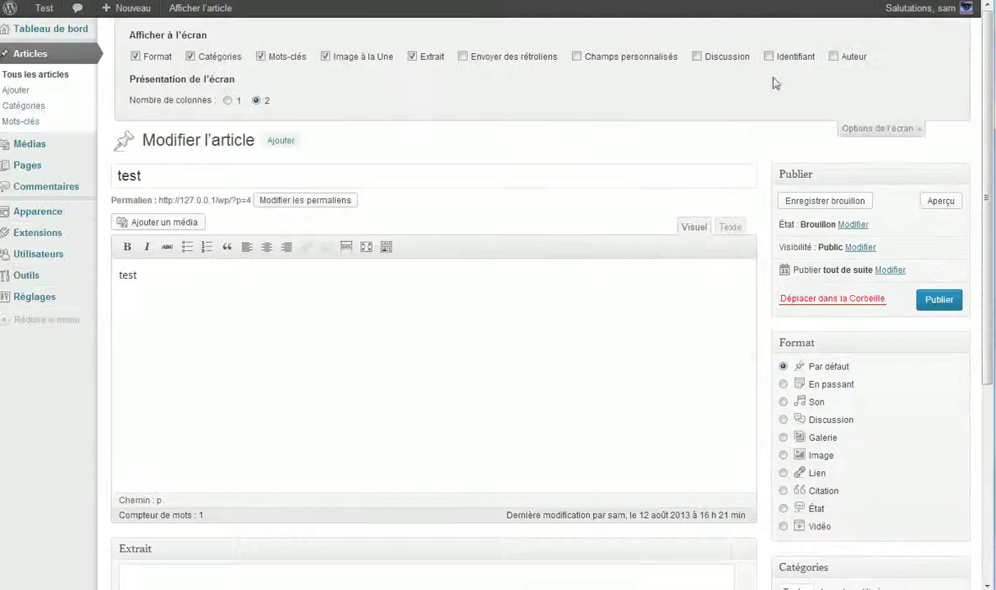
click(901, 133)
click(940, 197)
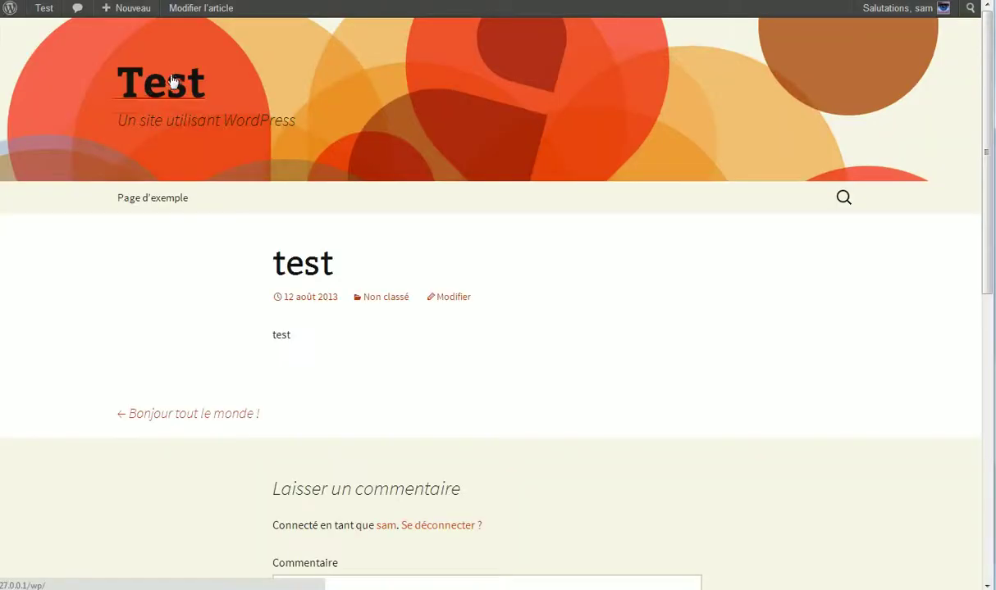
- Go from the published 'test' post back to its editor, then to the Articles list
scroll(317, 185, down, 2)
scroll(310, 186, up, 2)
click(209, 9)
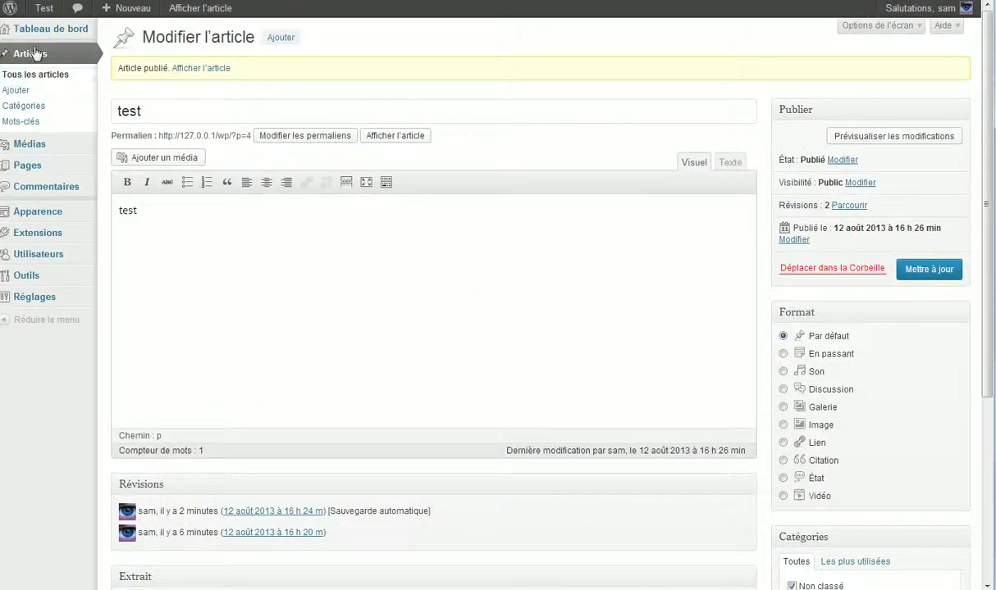
click(31, 55)
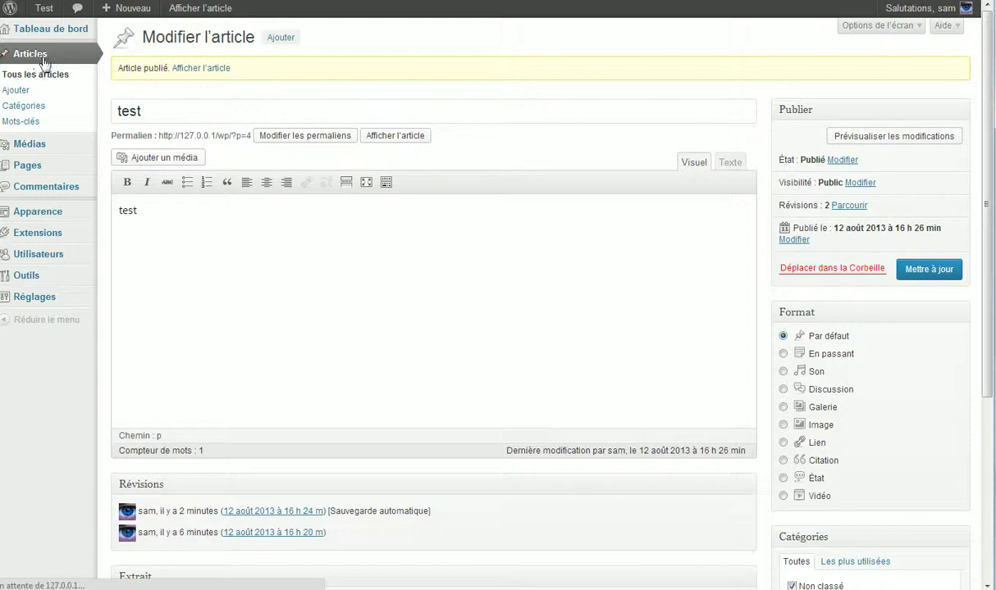